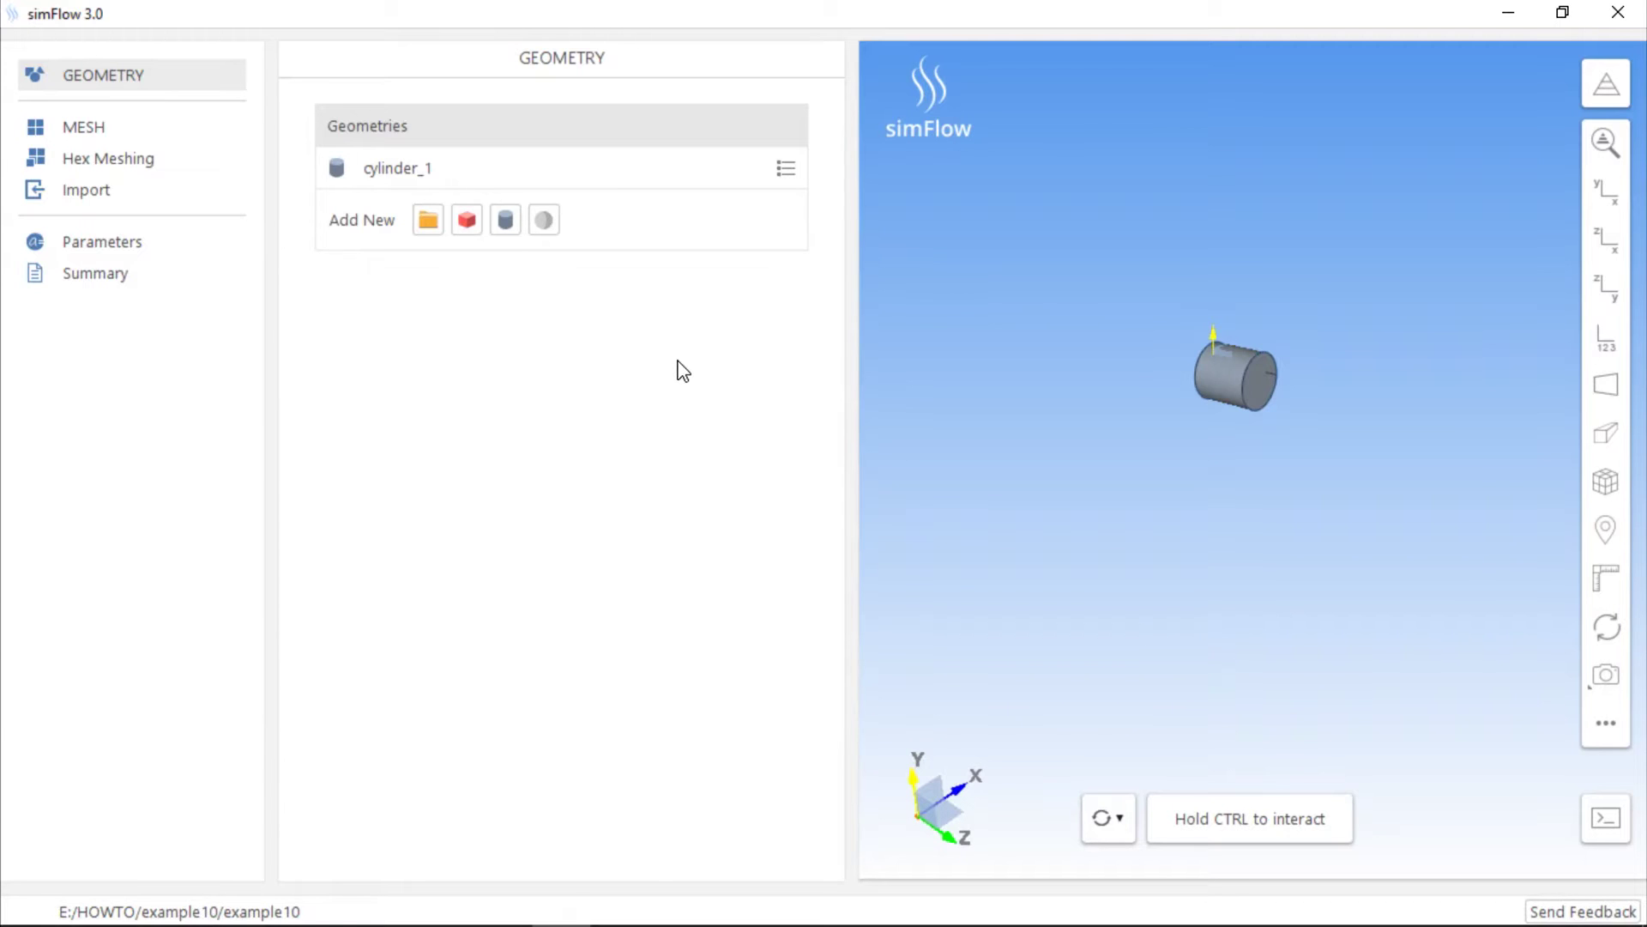
- Open the Hex Meshing page so that cylinder_1 appears under Meshing Properties
left_click(137, 163)
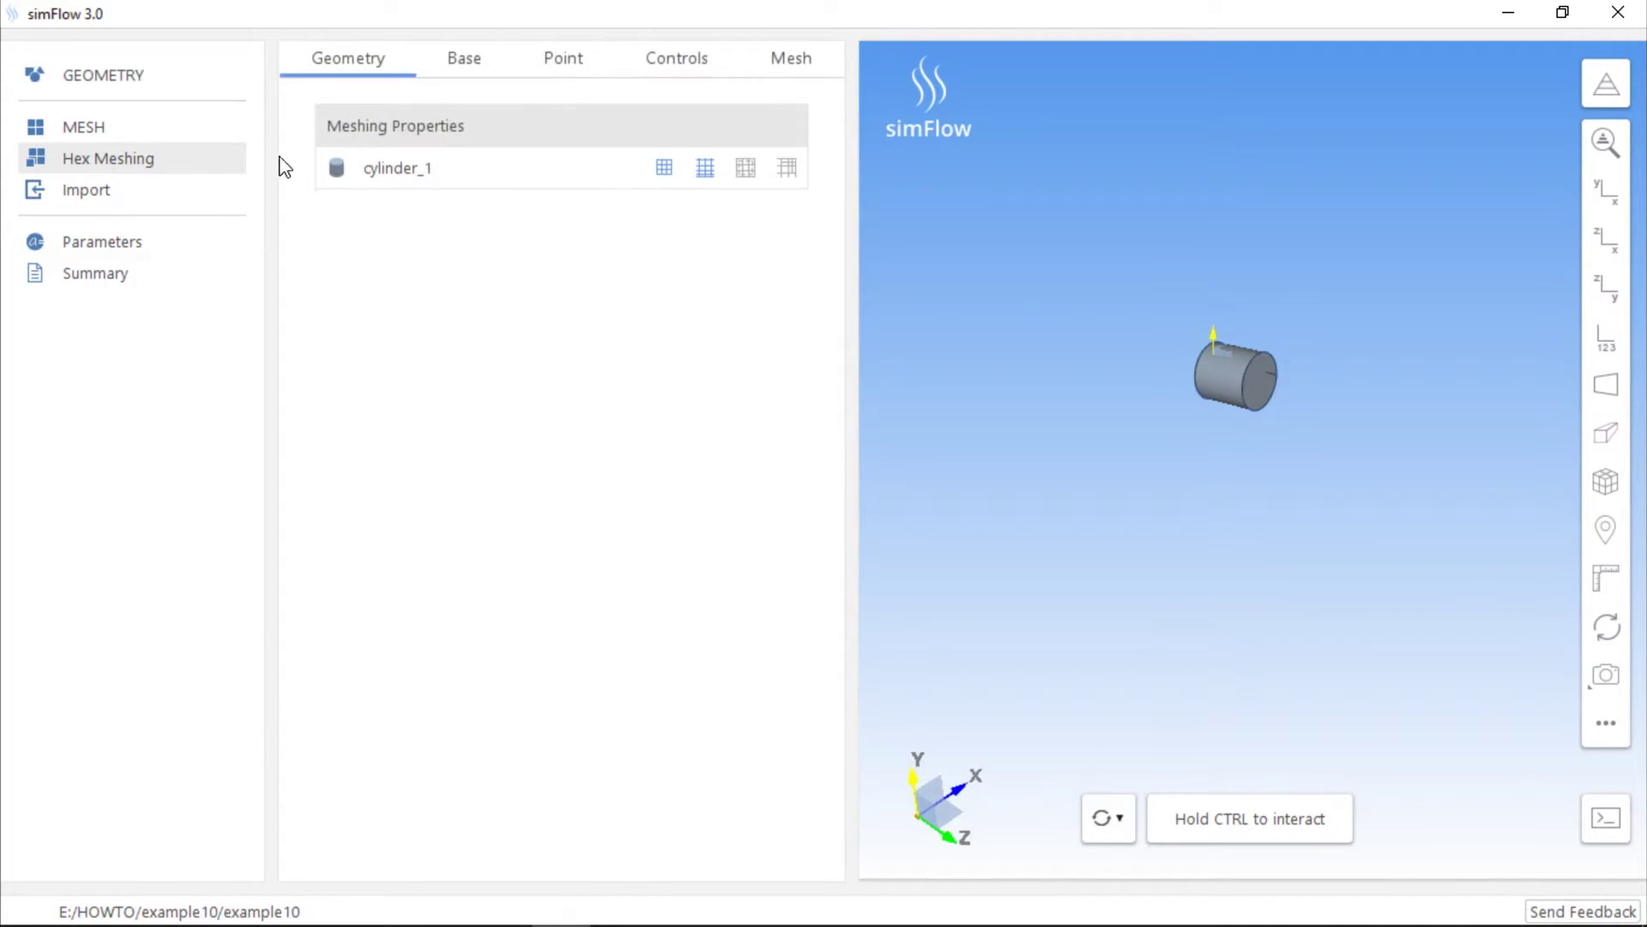
- Expand cylinder_1 and review the 100×30×1 base box from (-1, -0.5, 0.1) to (2, 0.5, 0.15)
left_click(467, 167)
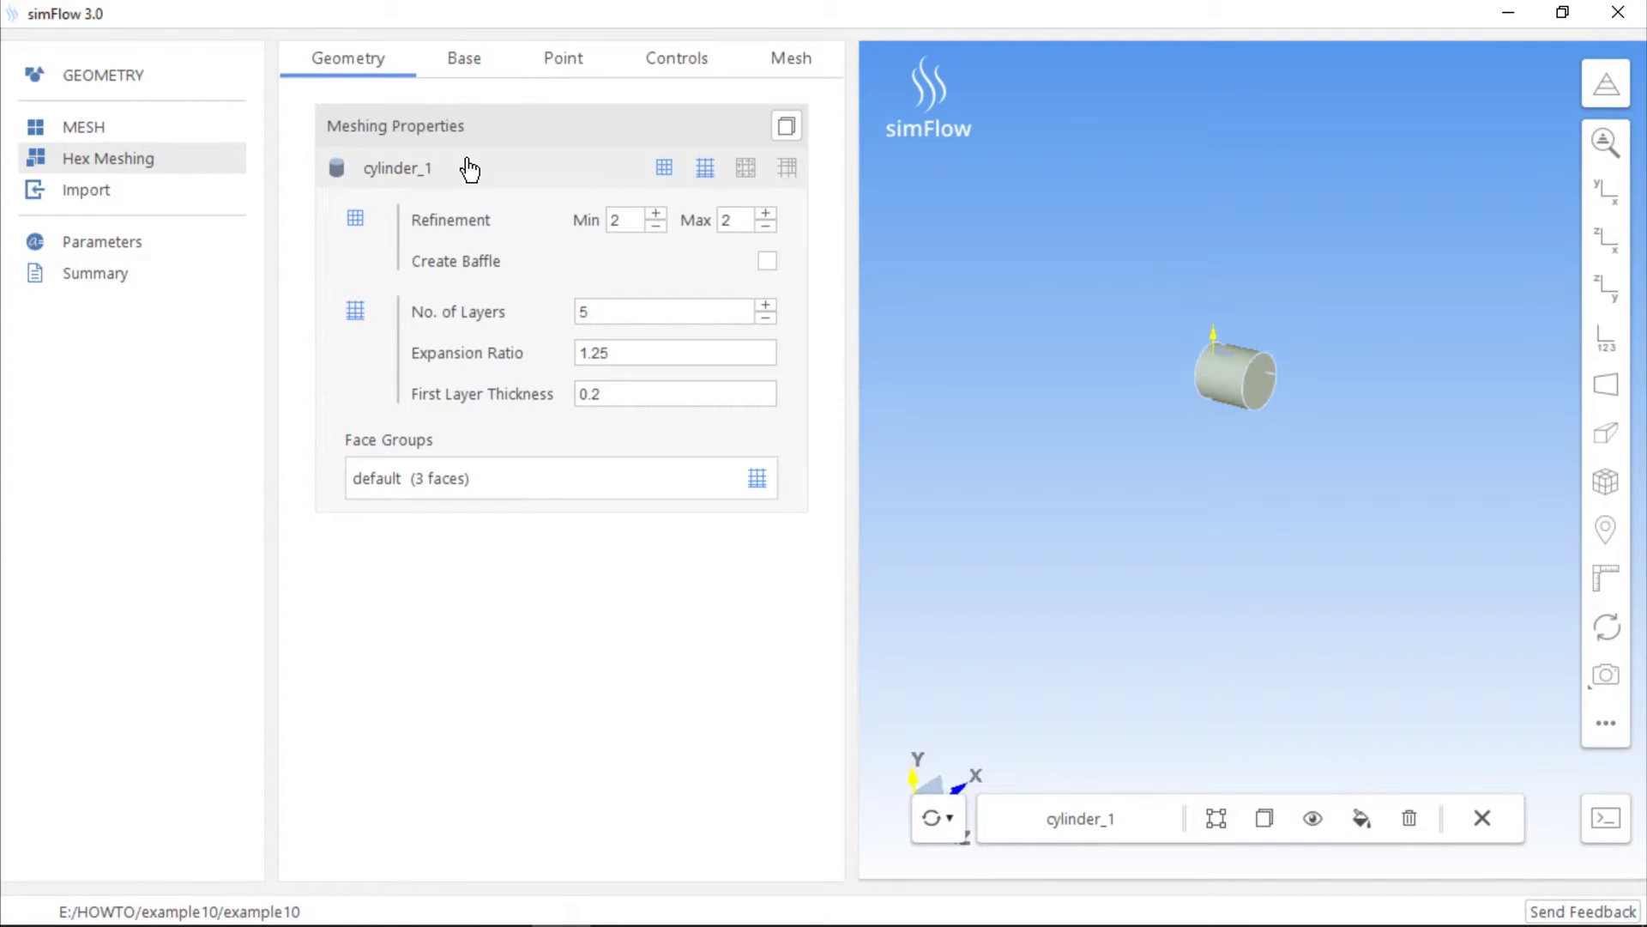
left_click(466, 68)
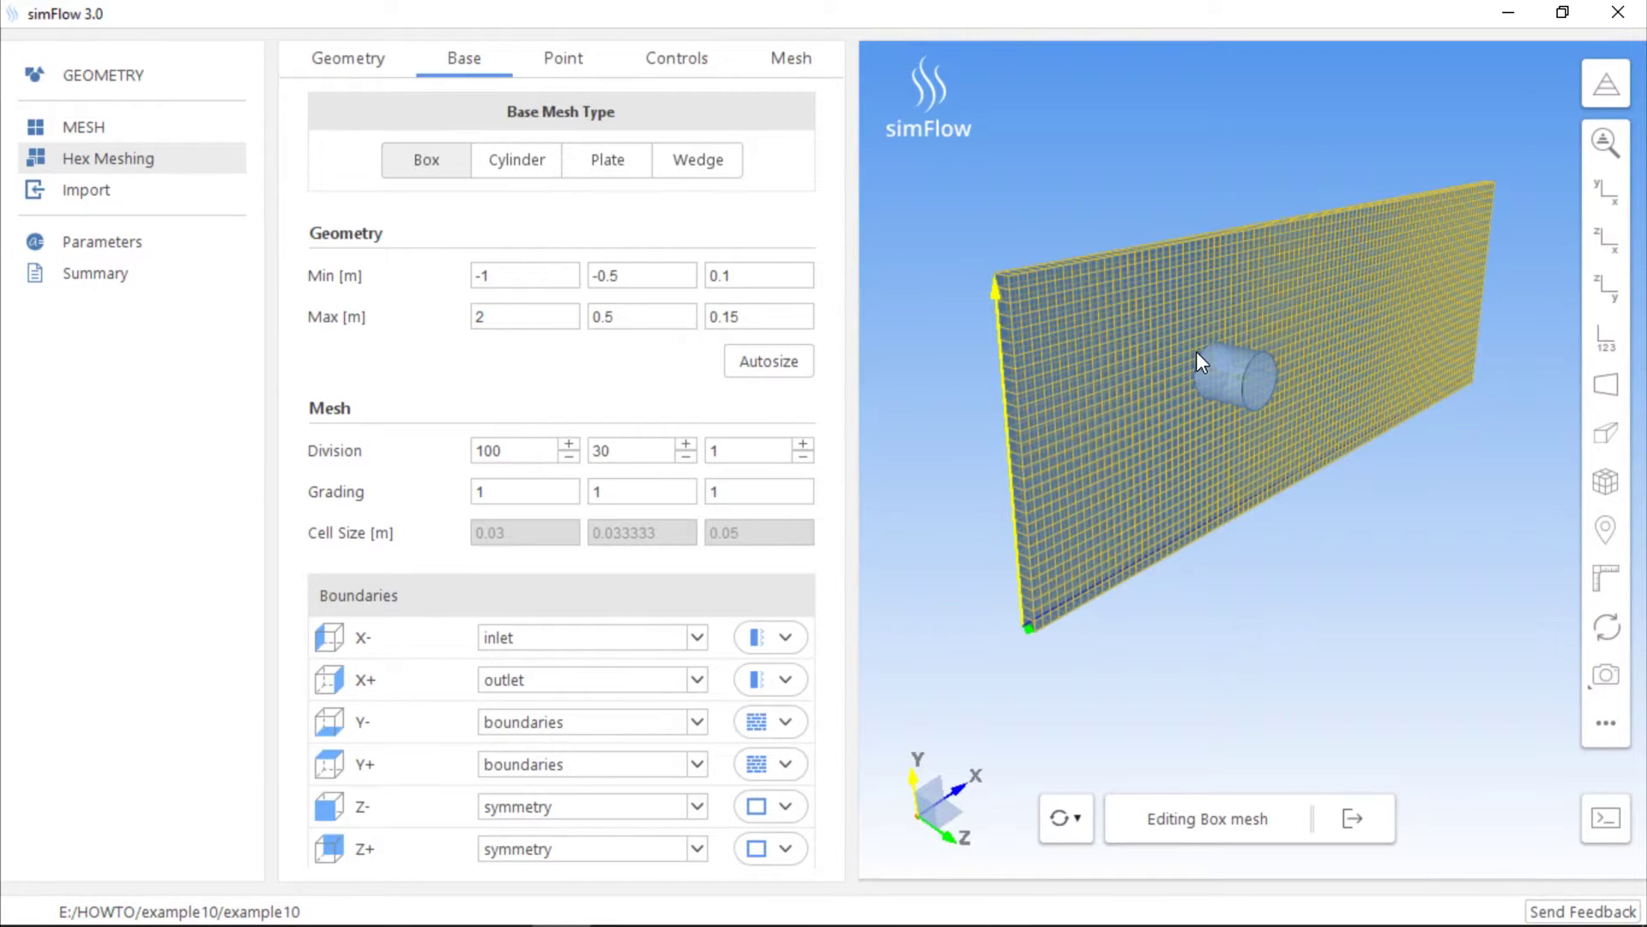
left_click(566, 59)
- Move the material point to 0, 0.3, 0.13, above the cylinder inside the plate
left_click_drag(1022, 434, 1261, 515)
scroll(1261, 517, "up", 2)
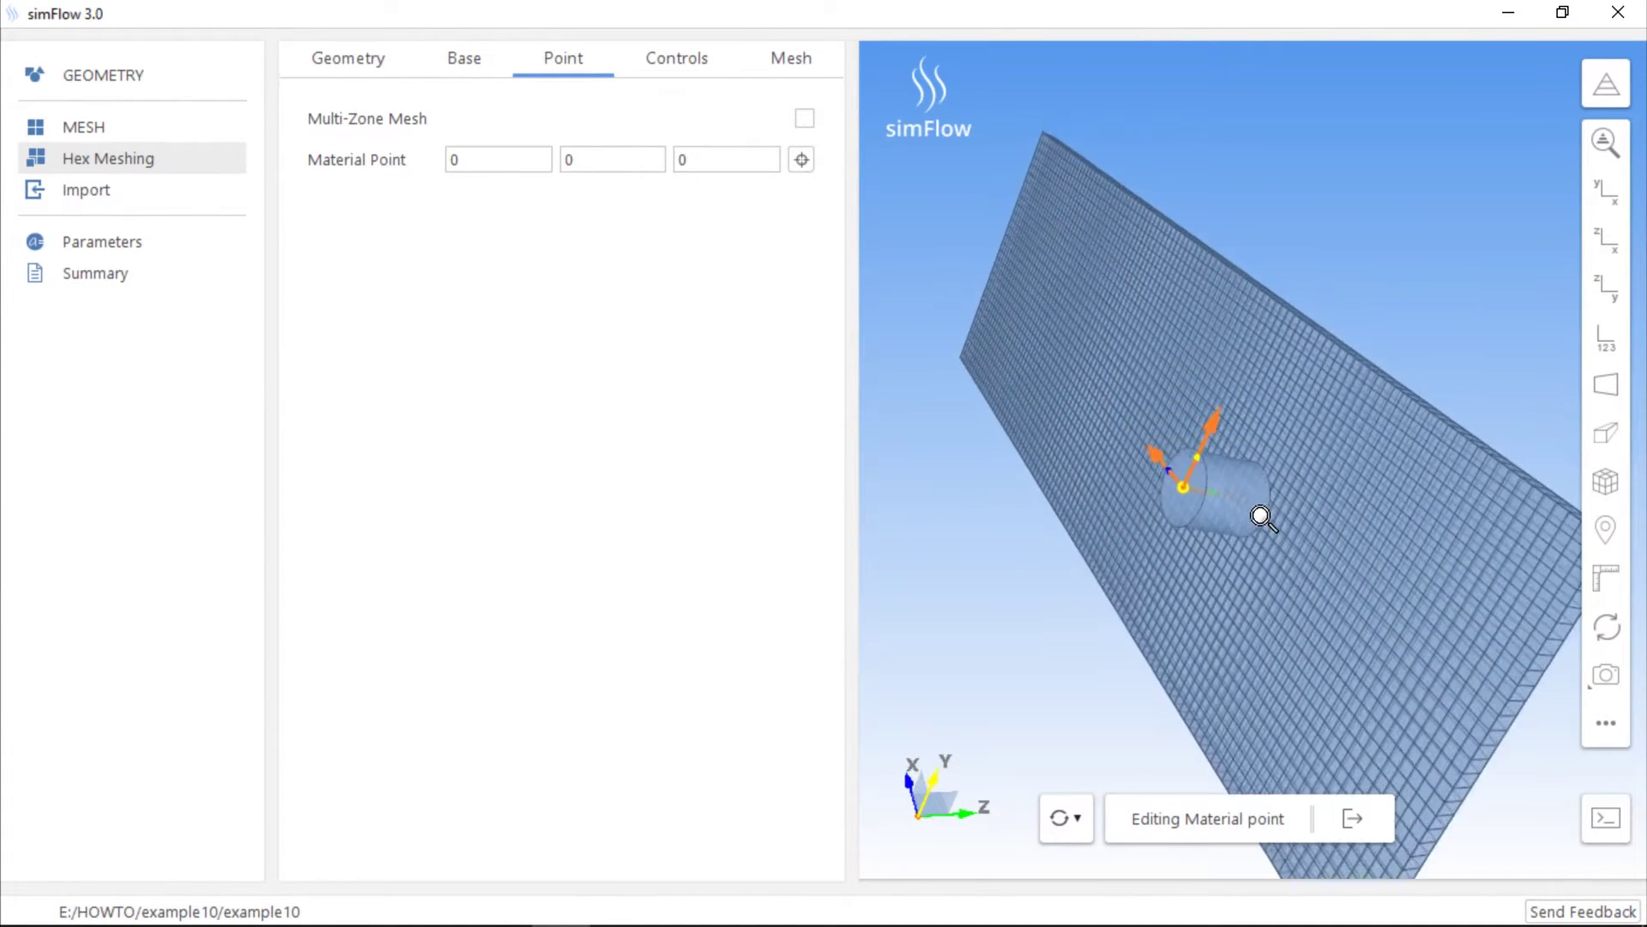
scroll(1261, 517, "up", 1)
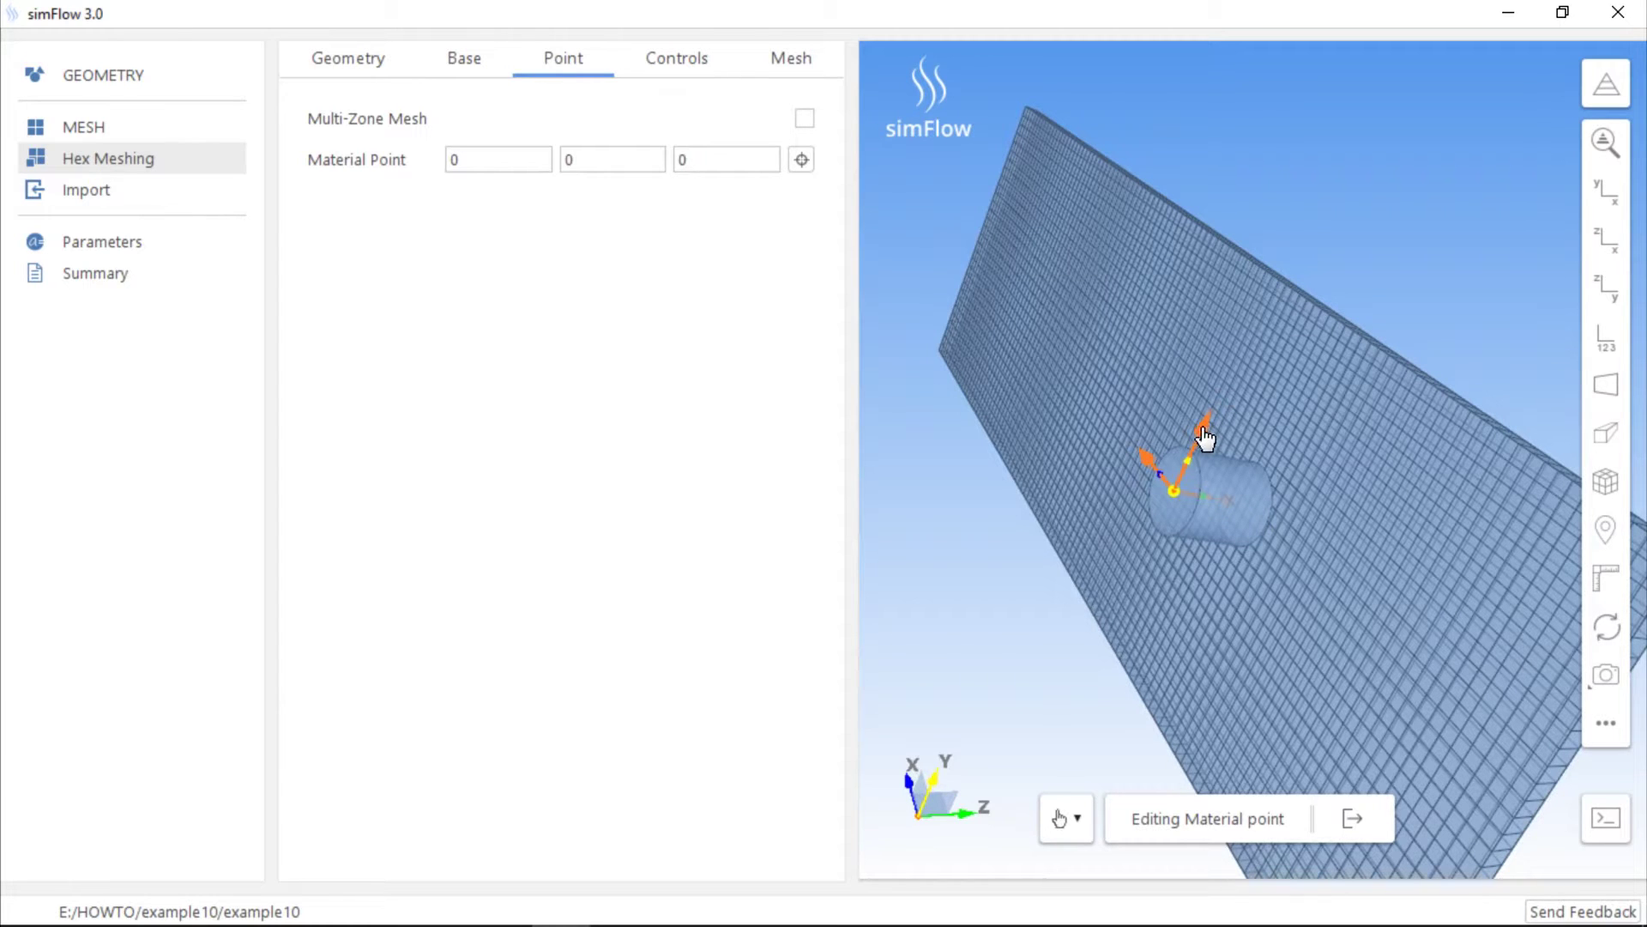
left_click_drag(1207, 427, 1233, 534)
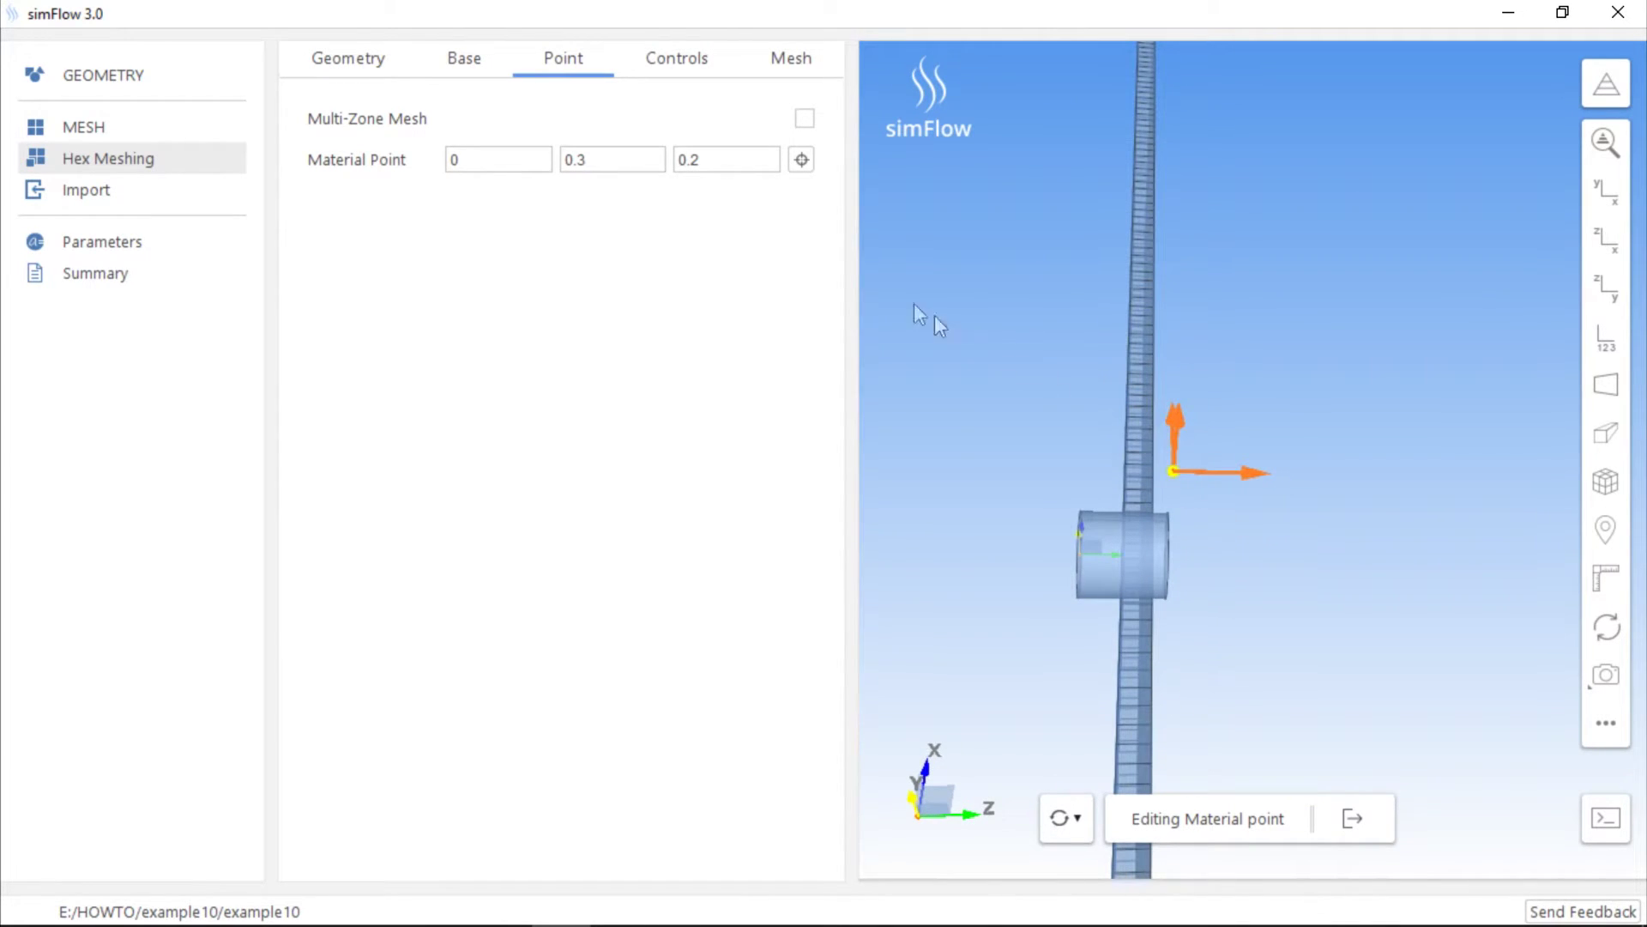
double_click(746, 162)
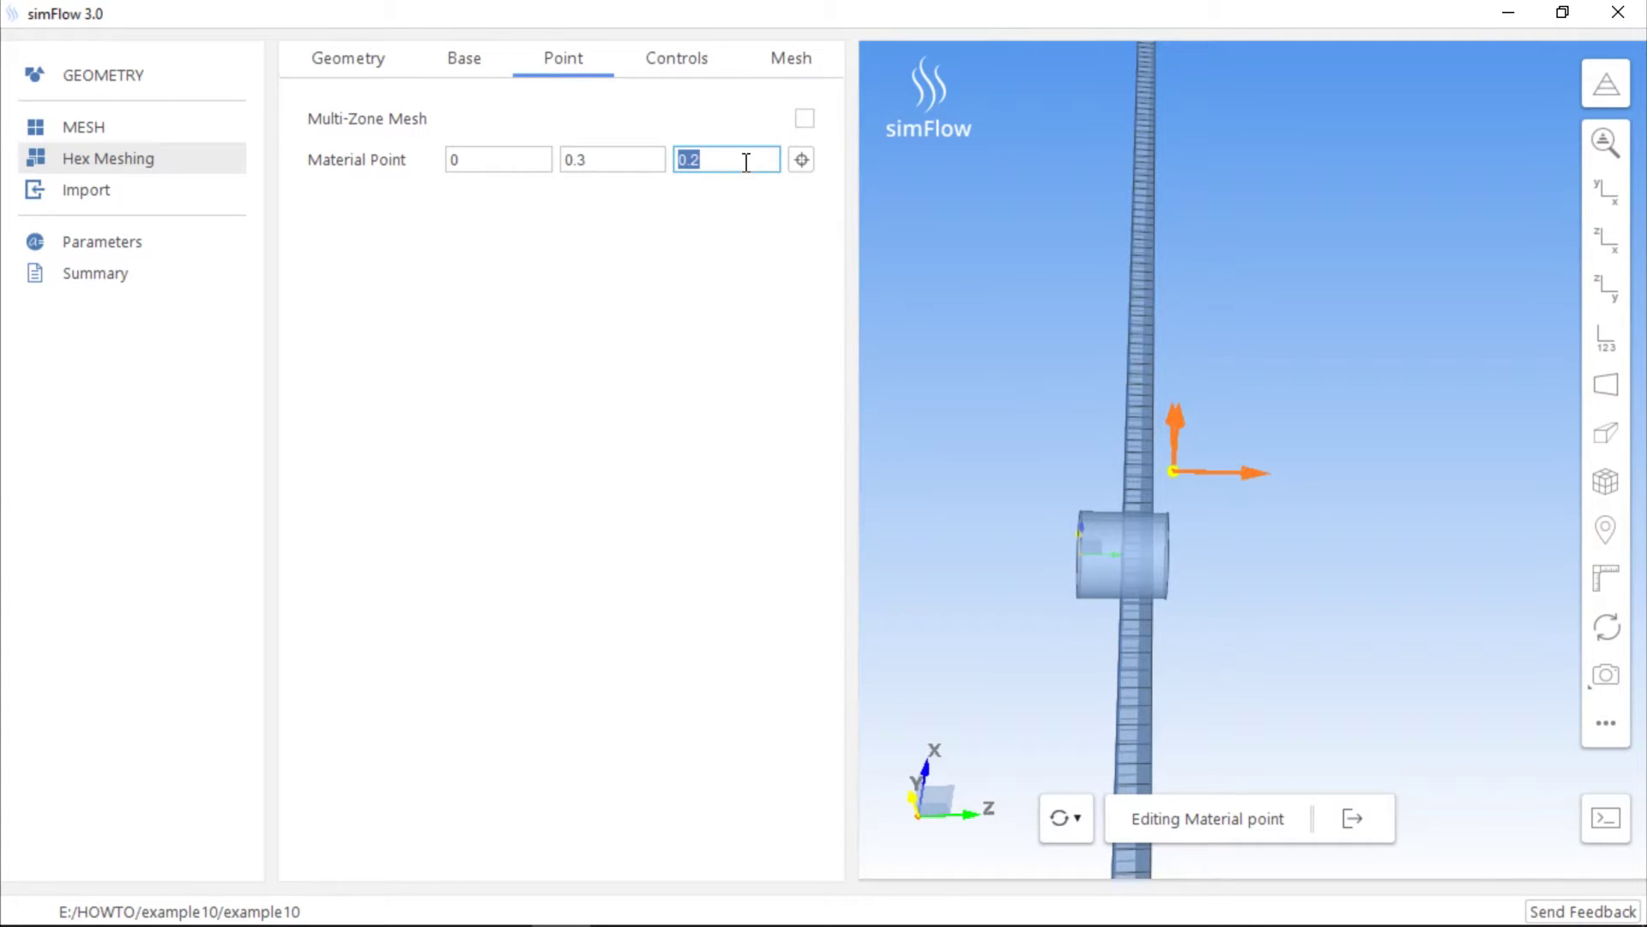
type("0.13")
key("Return")
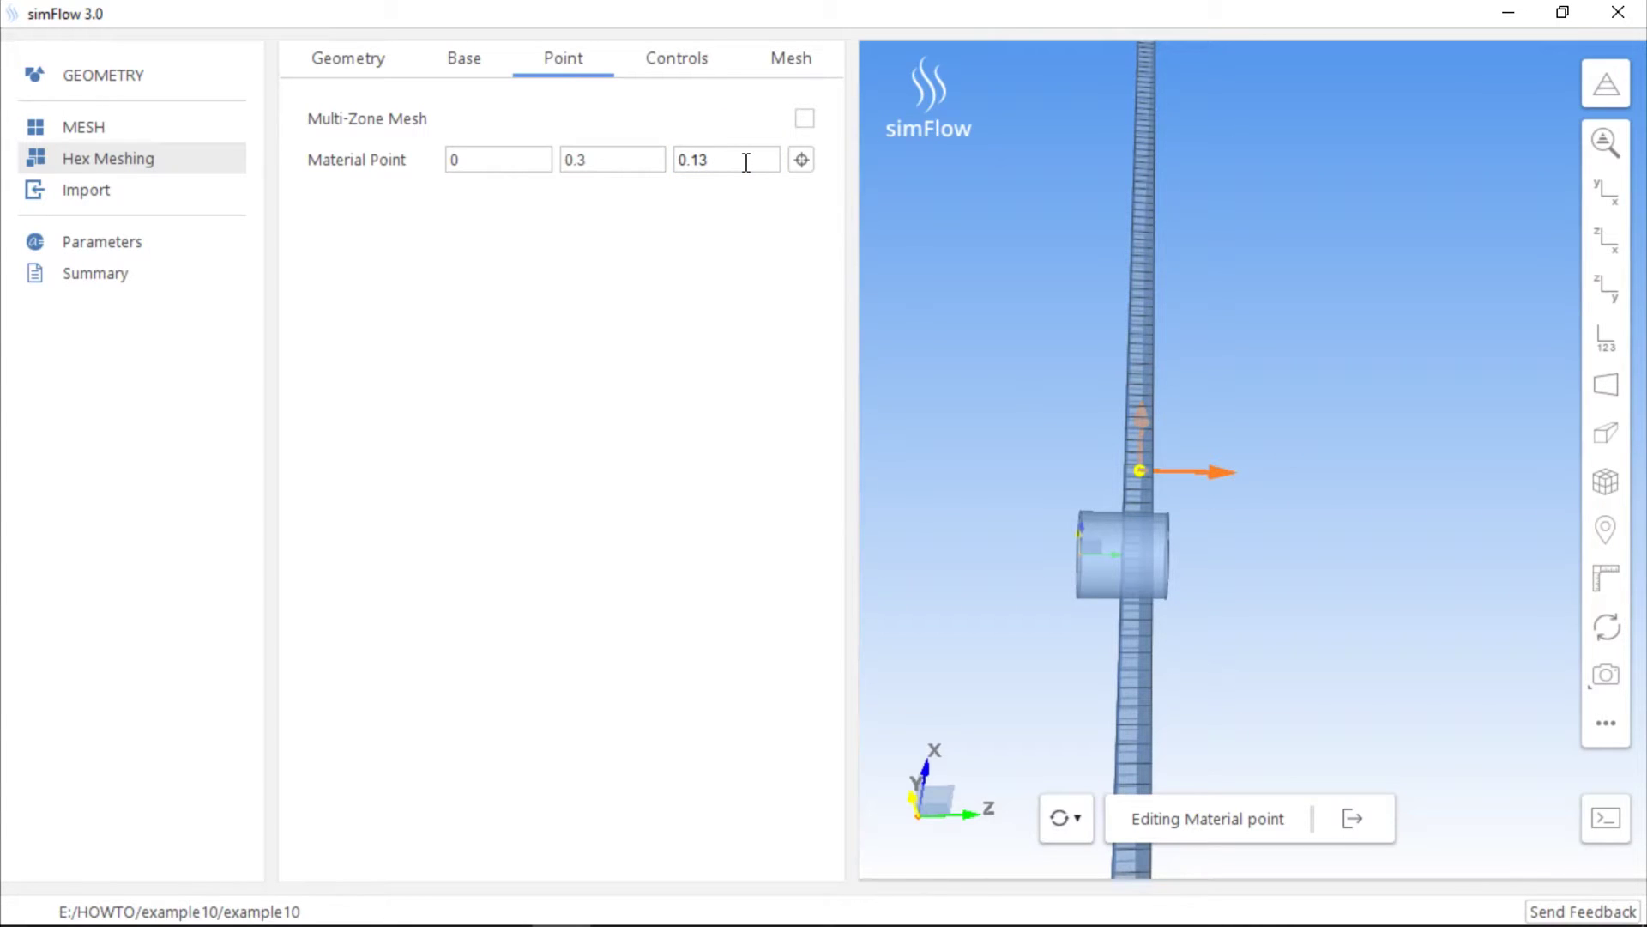
left_click_drag(1287, 629, 1184, 411)
scroll(1292, 418, "down", 2)
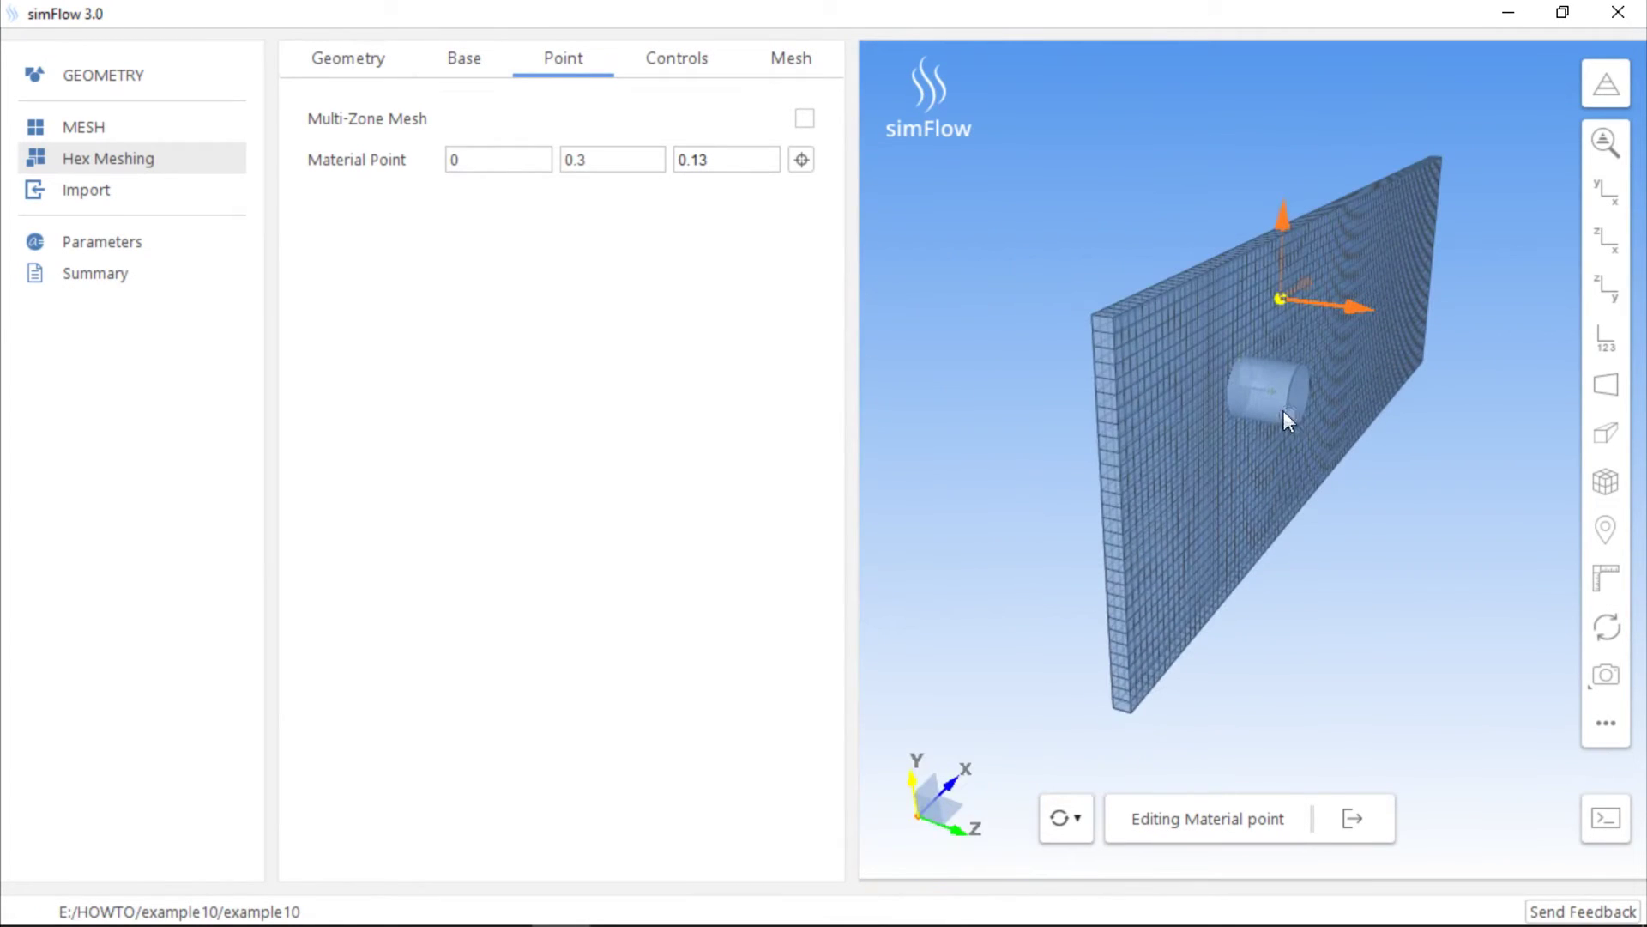
- Generate the hex mesh and inspect the refinement around the cylinder hole
left_click(811, 67)
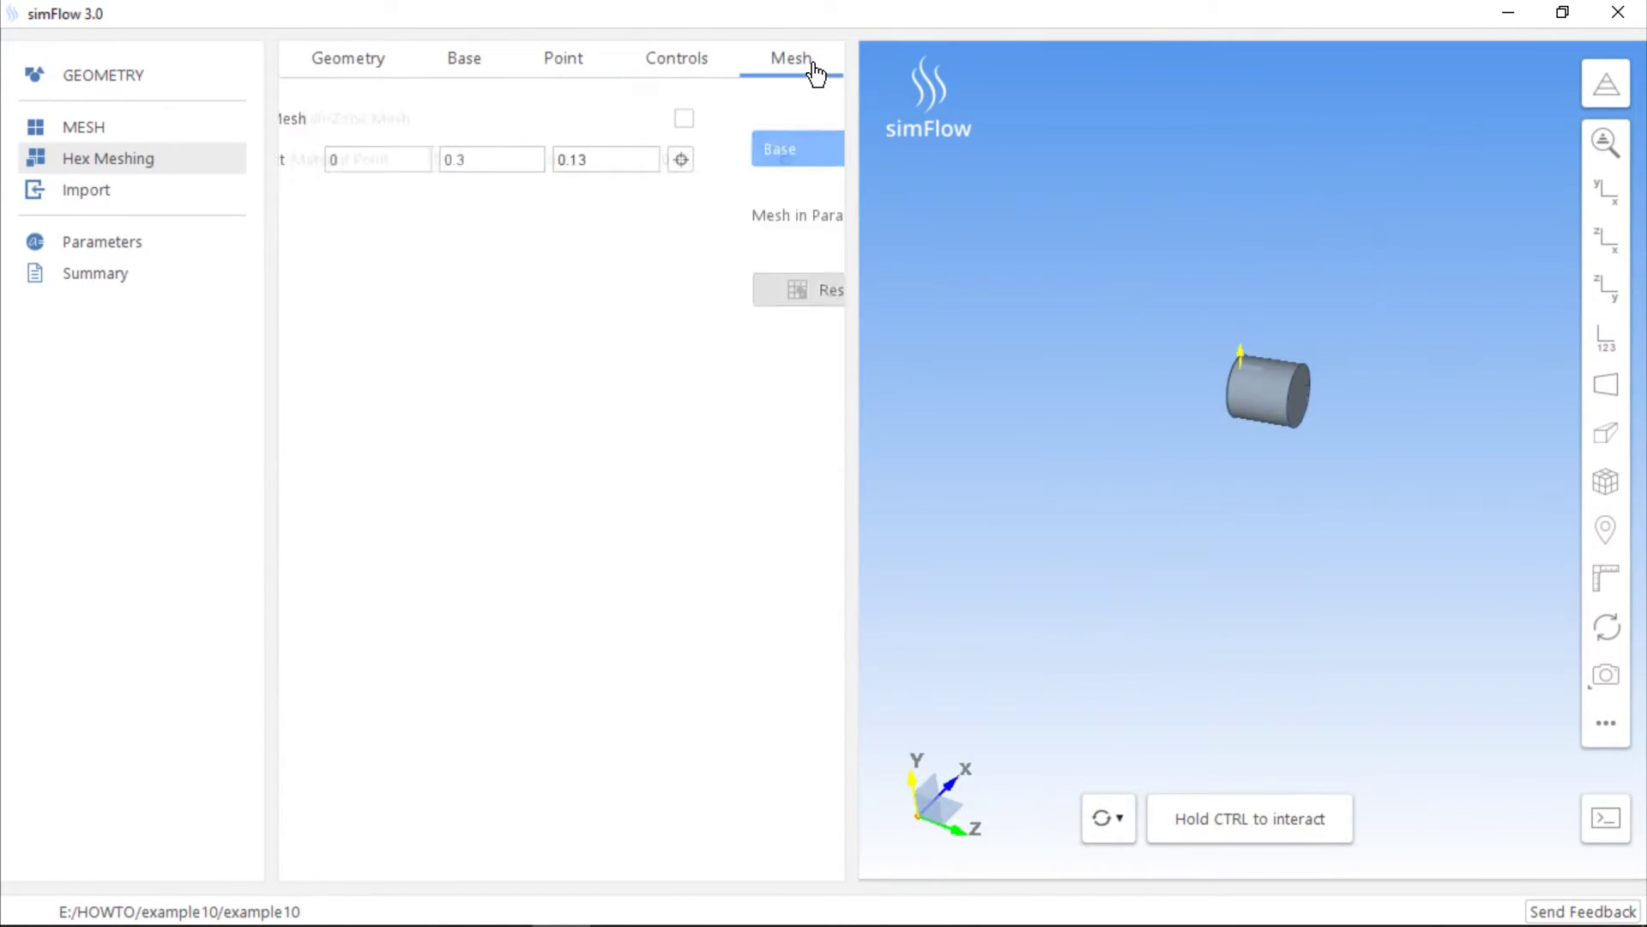
left_click(722, 300)
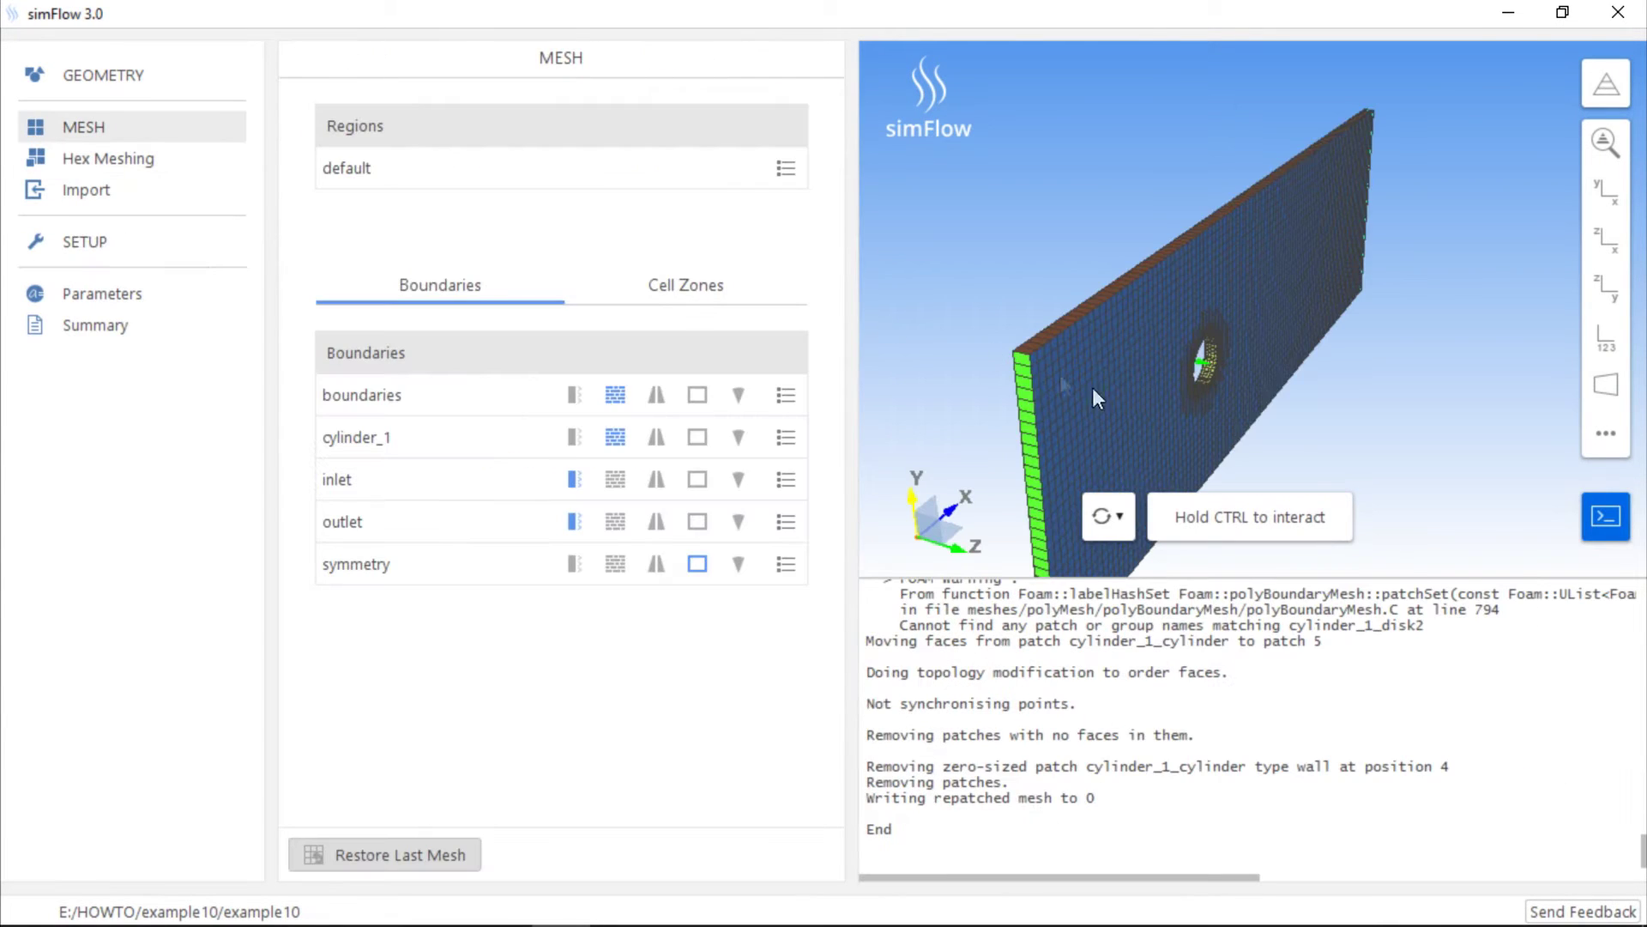
left_click_drag(1093, 387, 1209, 318)
scroll(1211, 303, "up", 2)
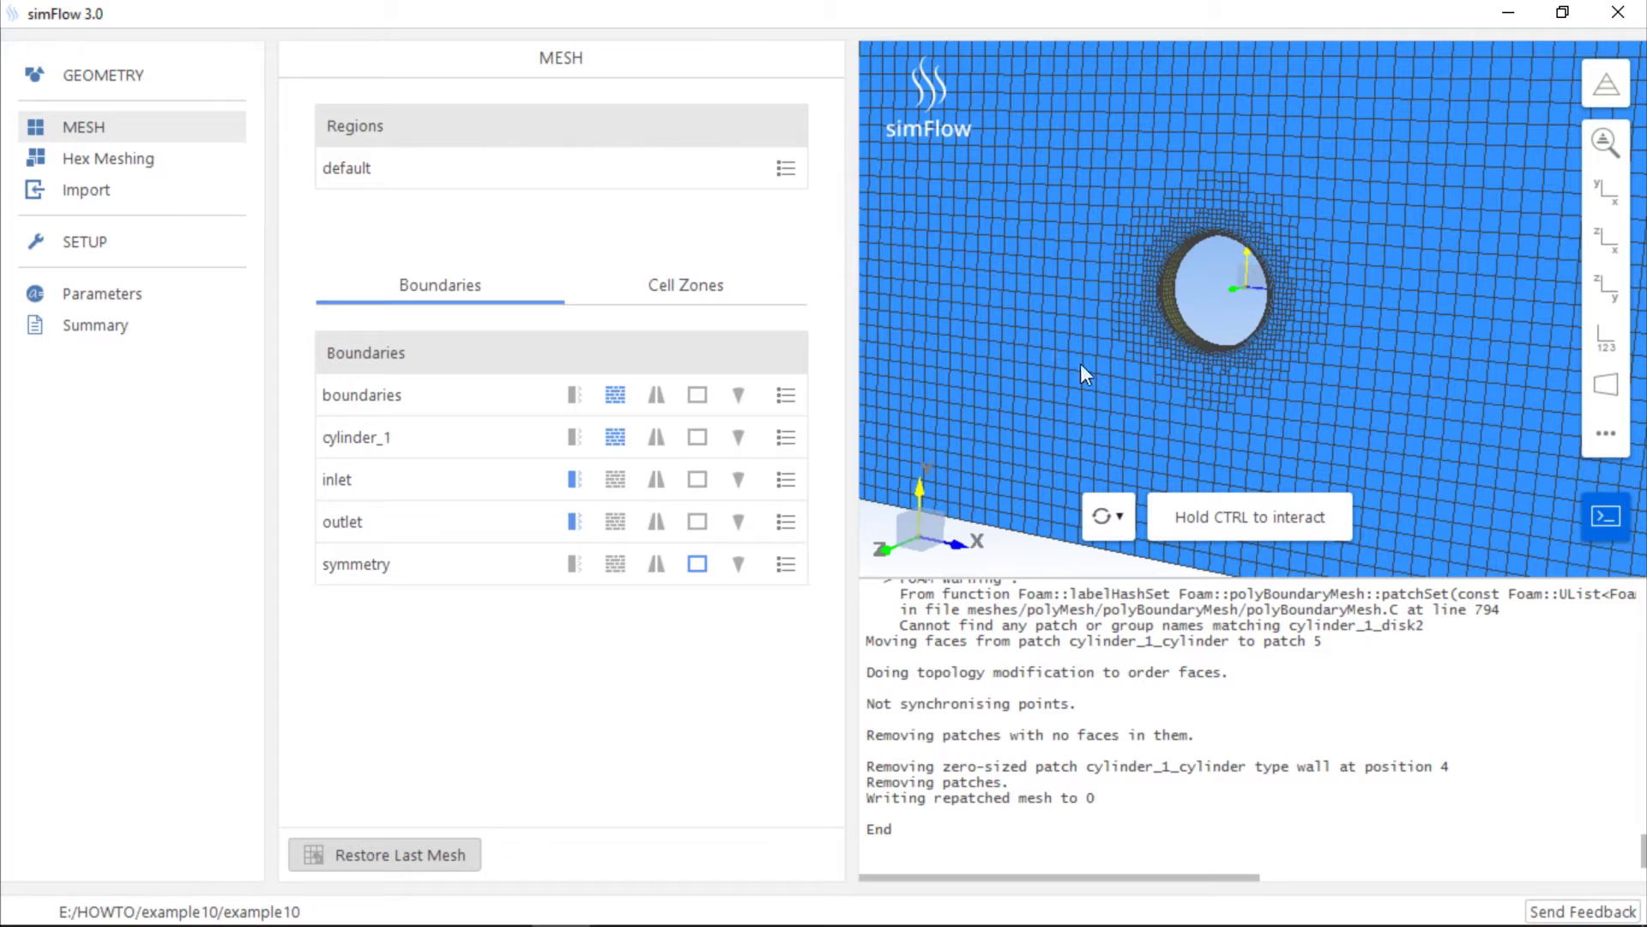
- Turn the default mesh region into a sub-region named 'fluid'
left_click(784, 170)
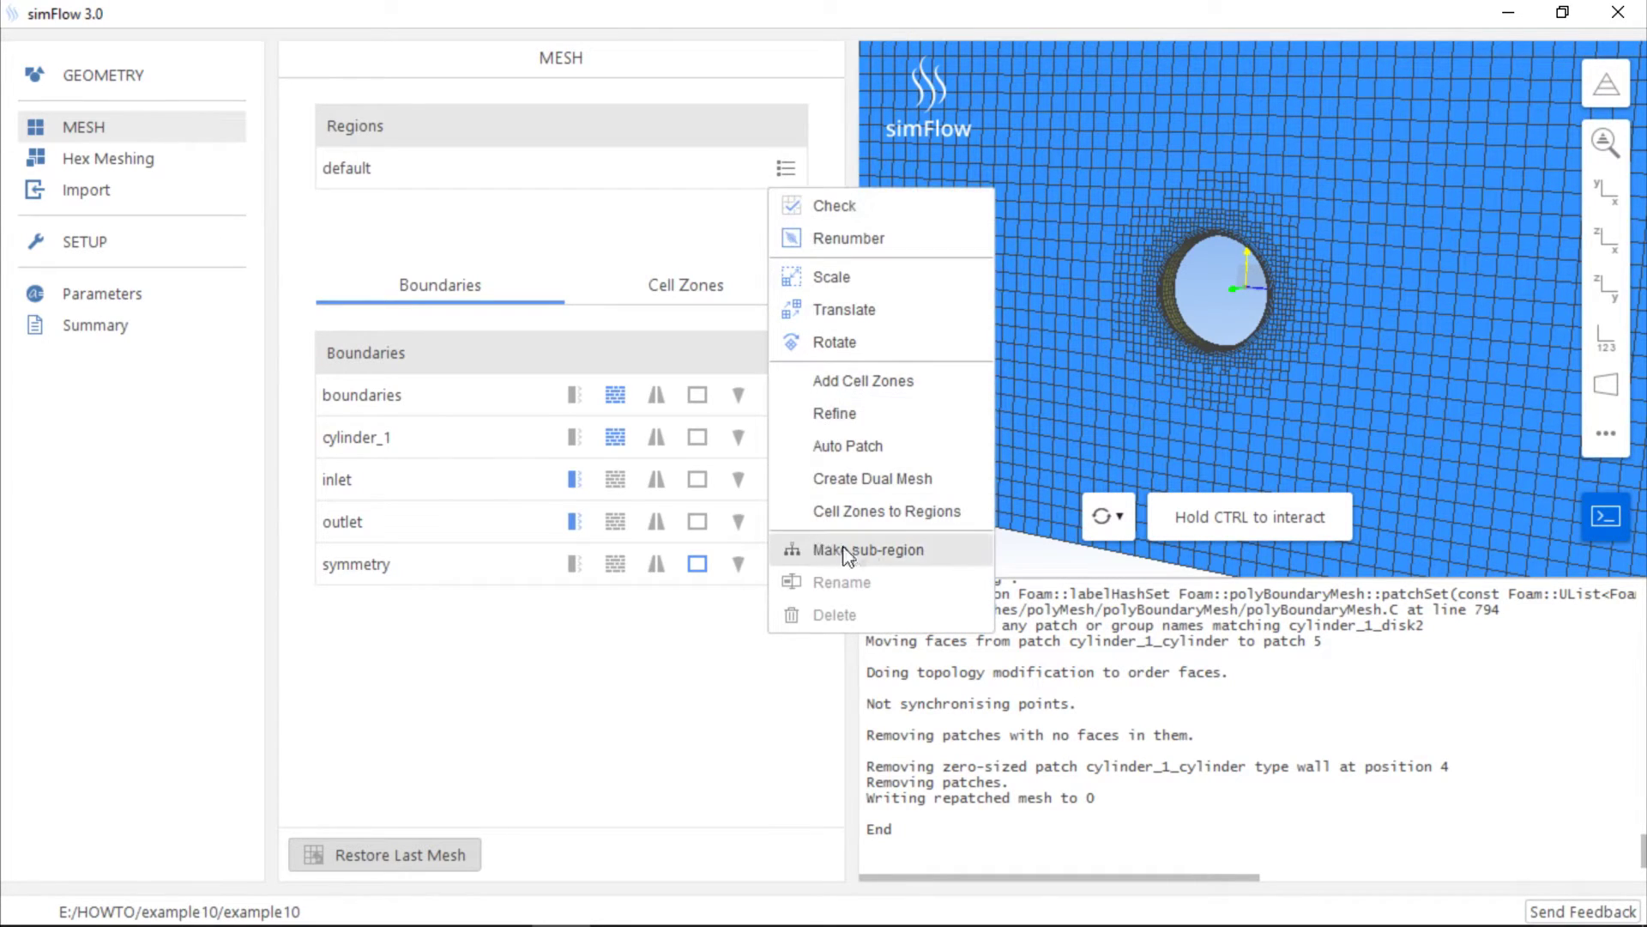
left_click(868, 550)
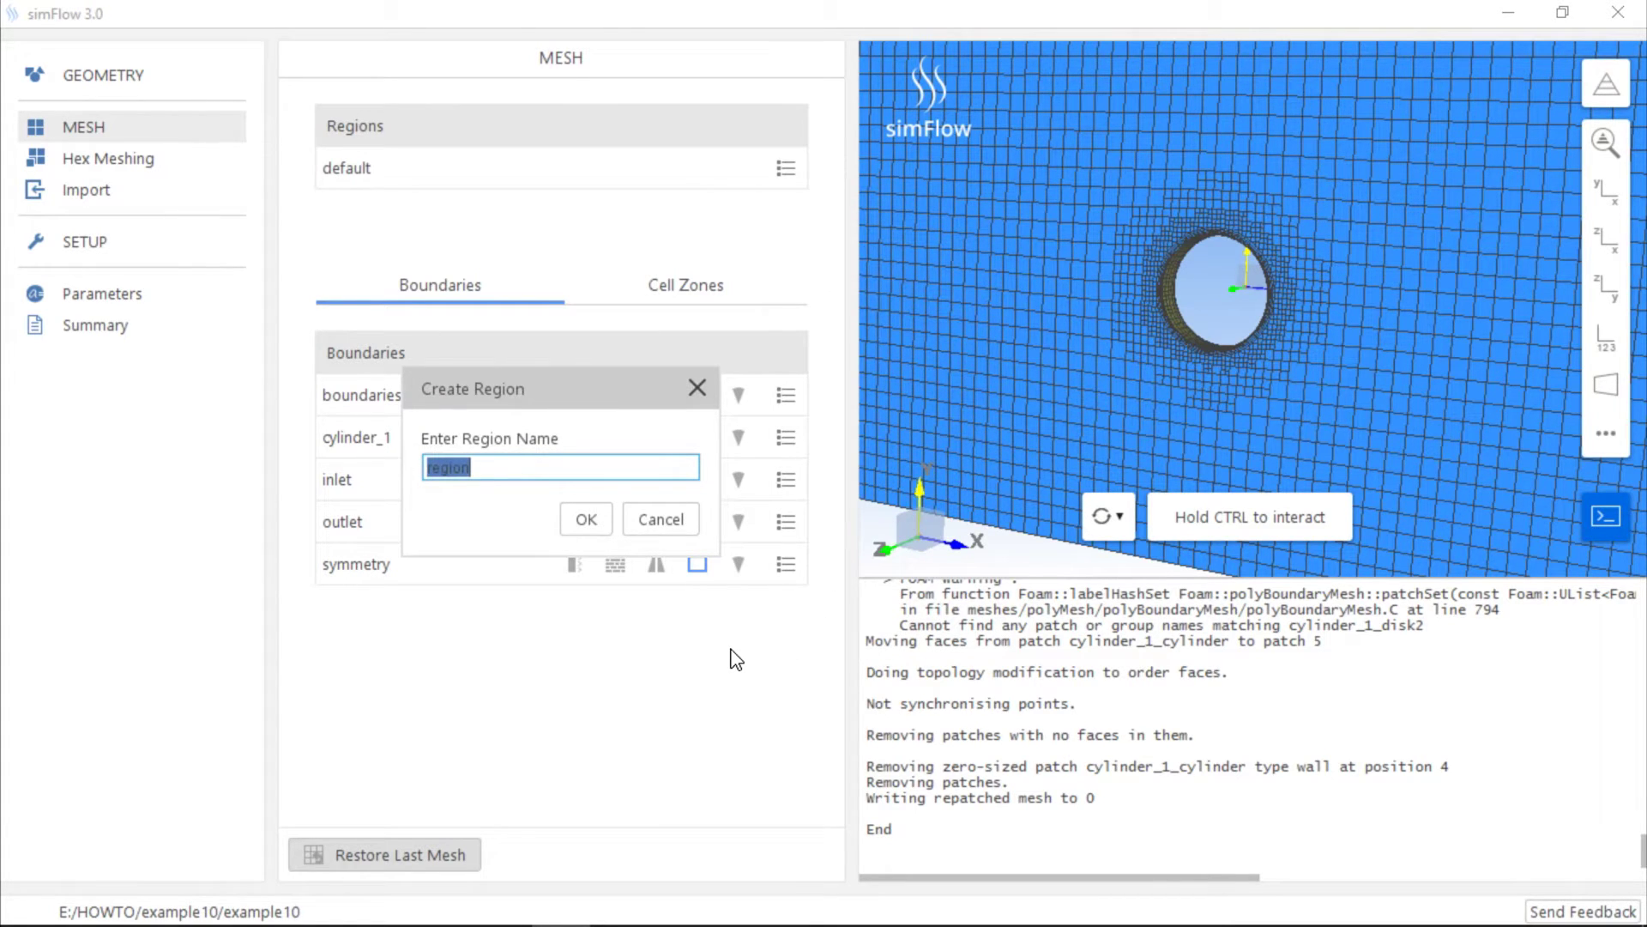
type("fluid")
left_click(601, 519)
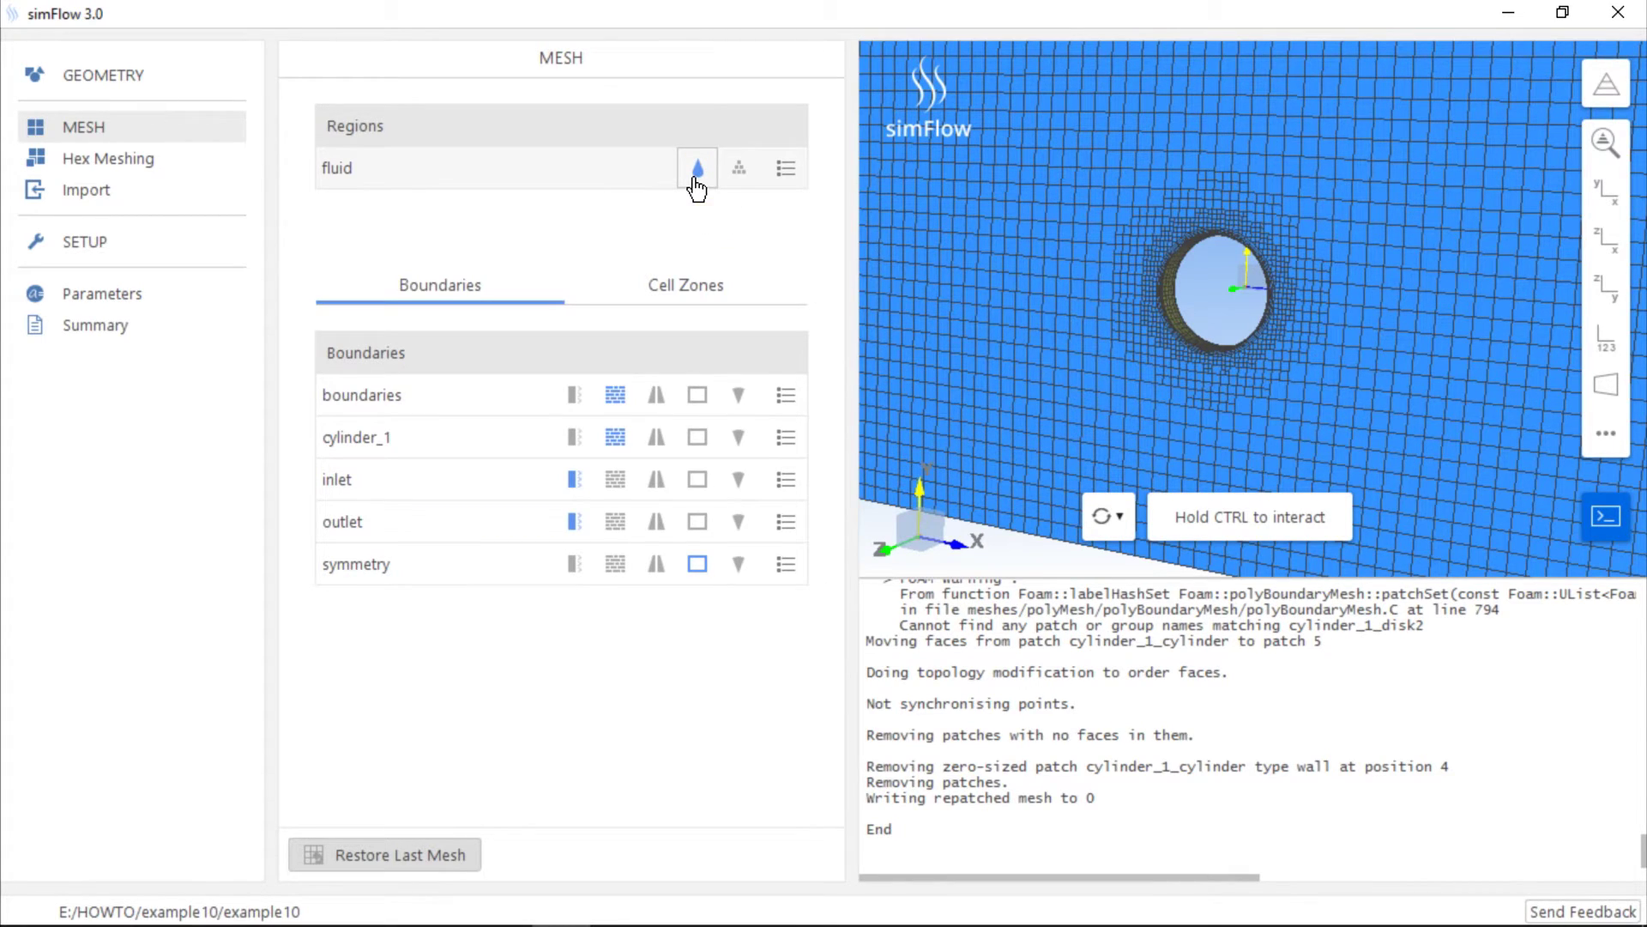
left_click(157, 174)
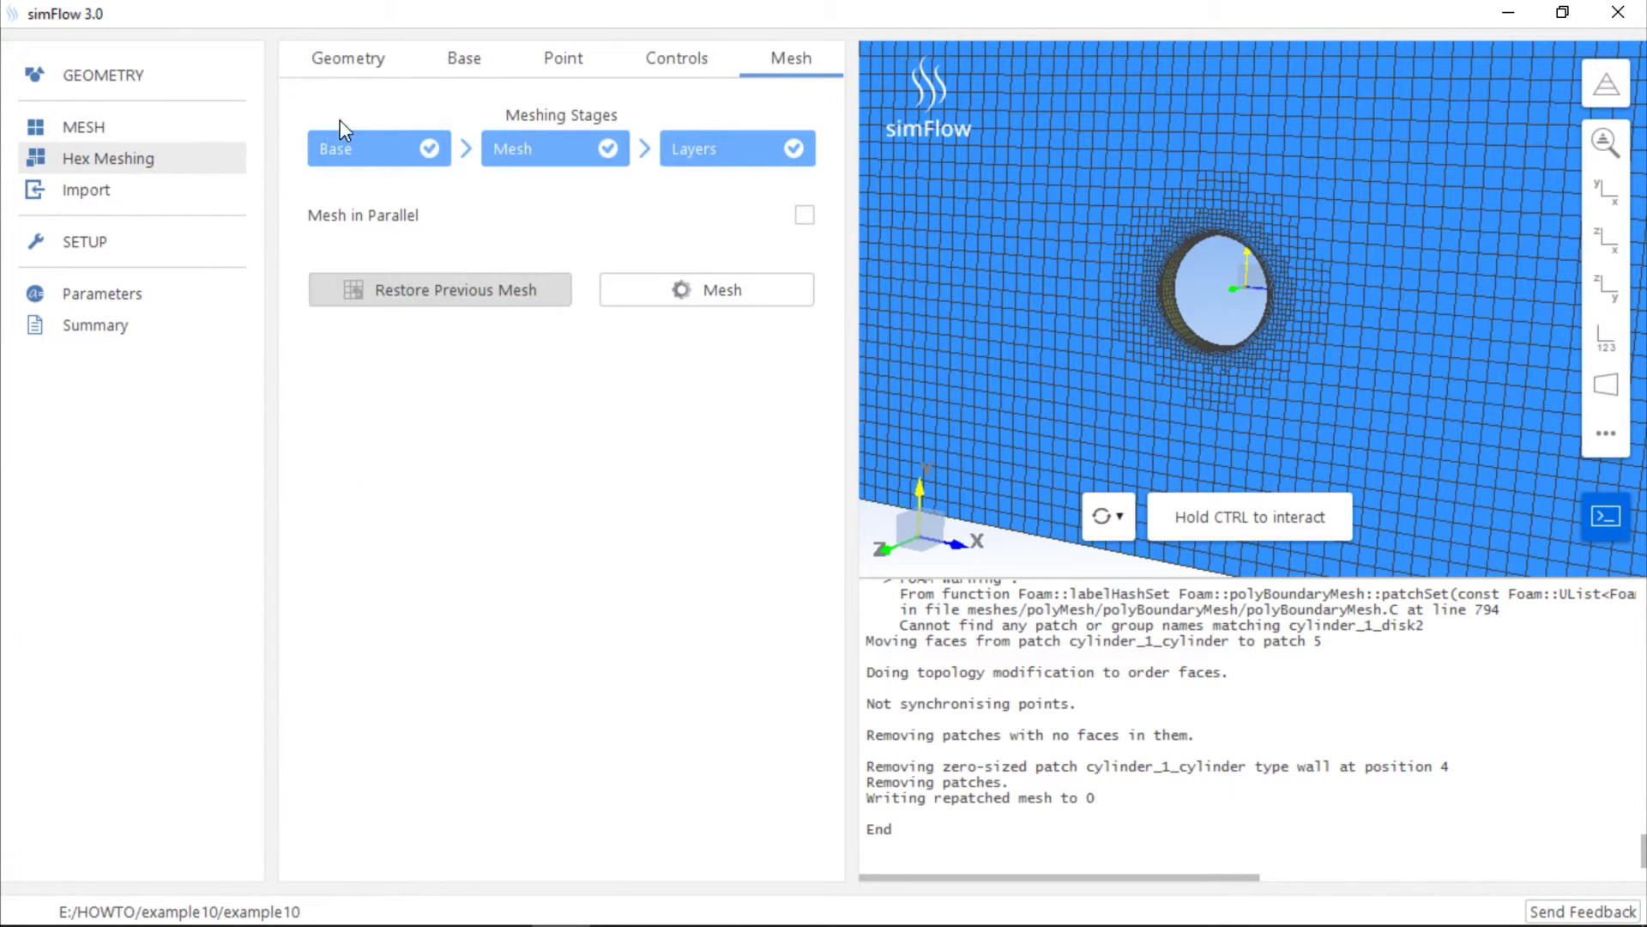
- Drag the material point down to Y 0.1, onto the cylinder edge
left_click(564, 75)
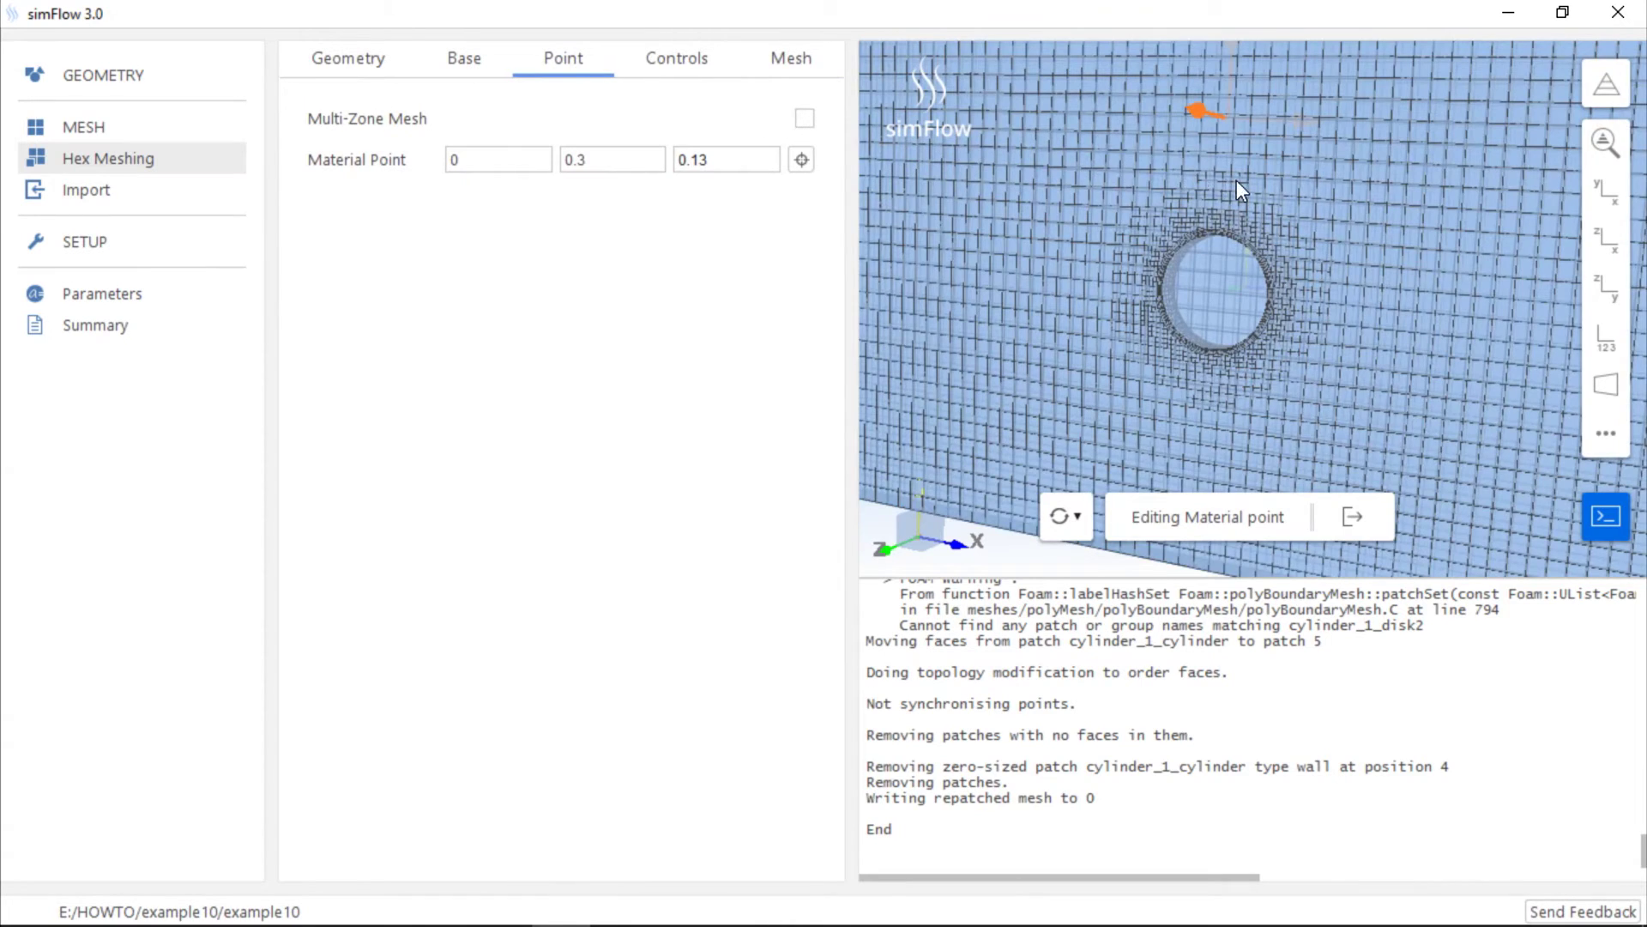
left_click_drag(1240, 184, 1239, 152)
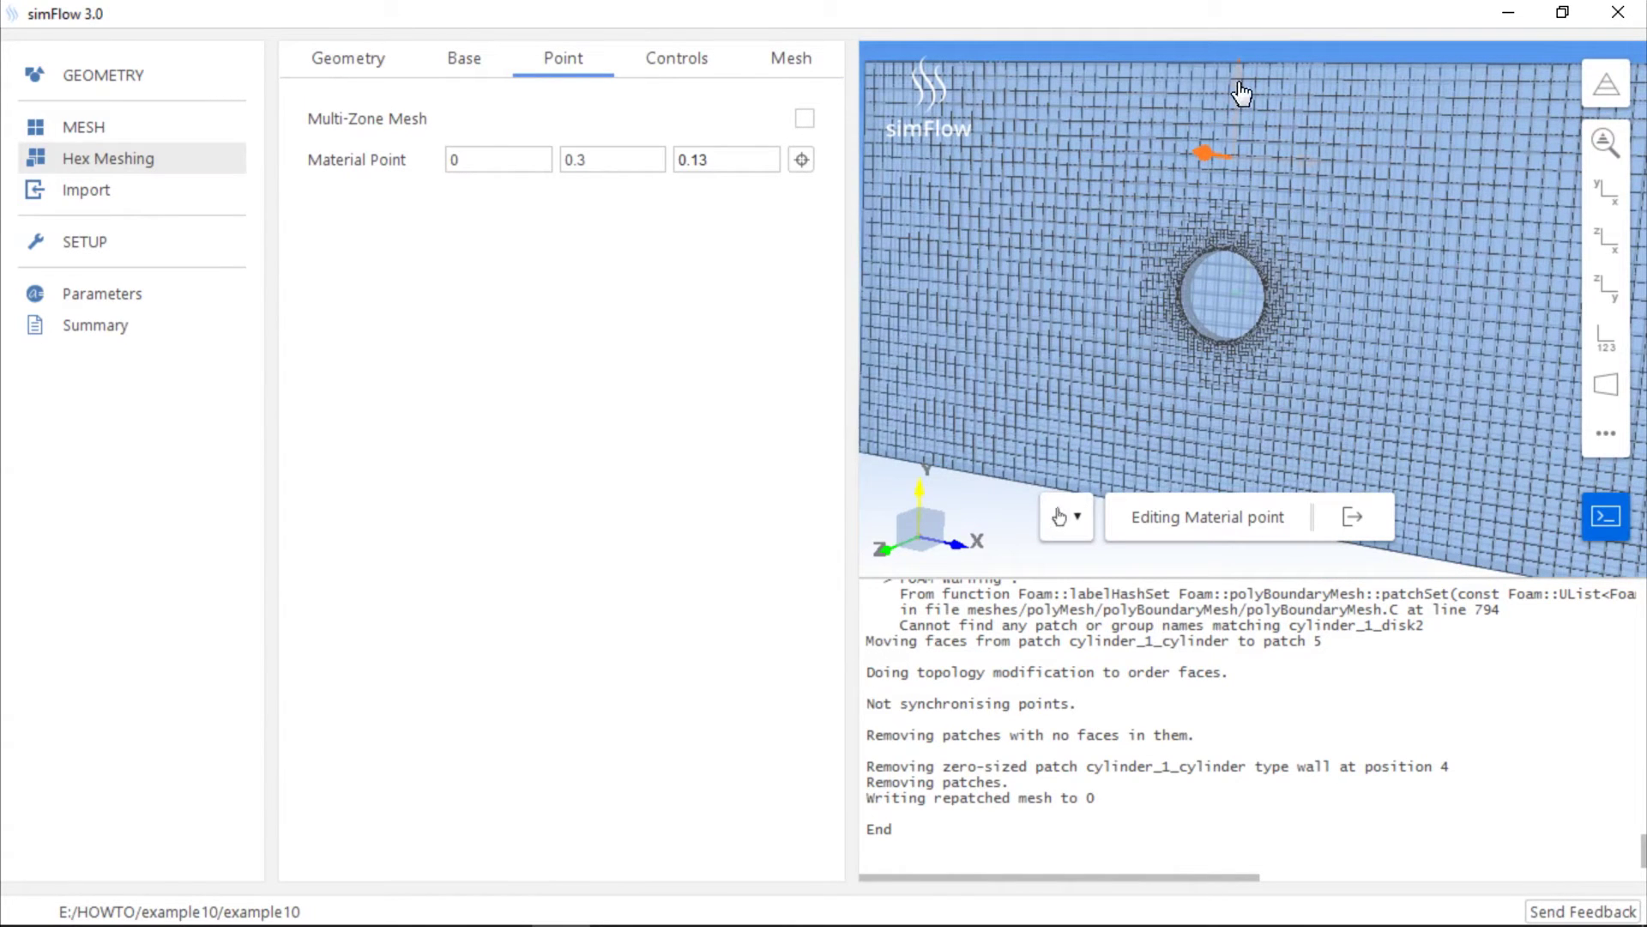
left_click_drag(1240, 92, 1225, 221)
- Regenerate the mesh so it fills the cylinder's interior
left_click(762, 67)
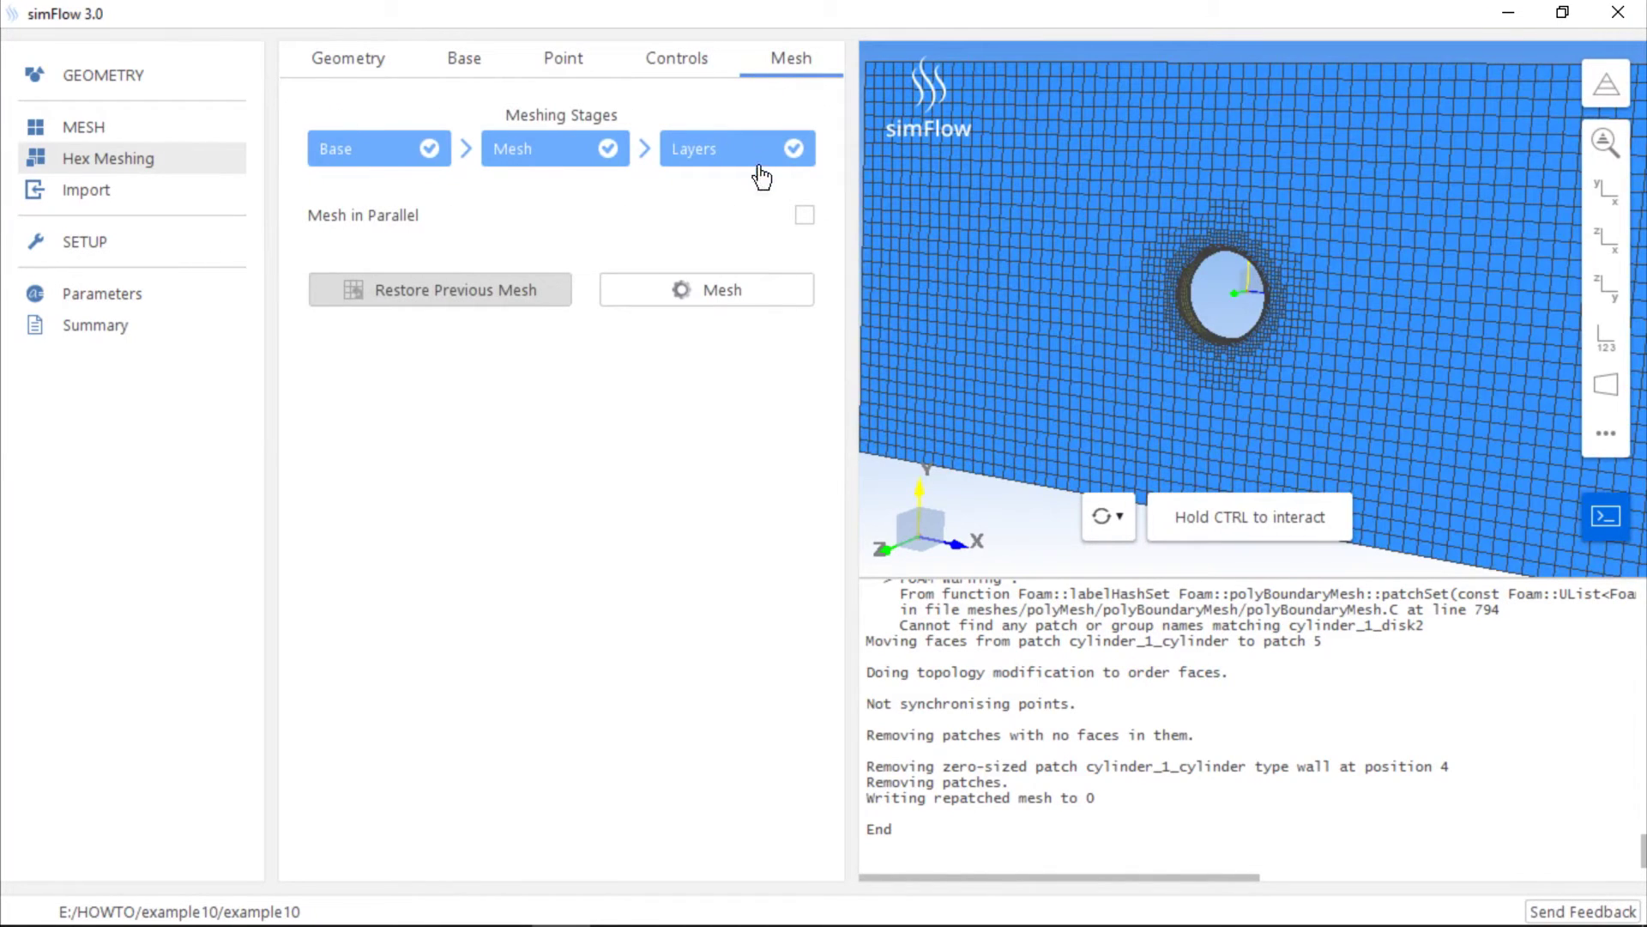
left_click(748, 291)
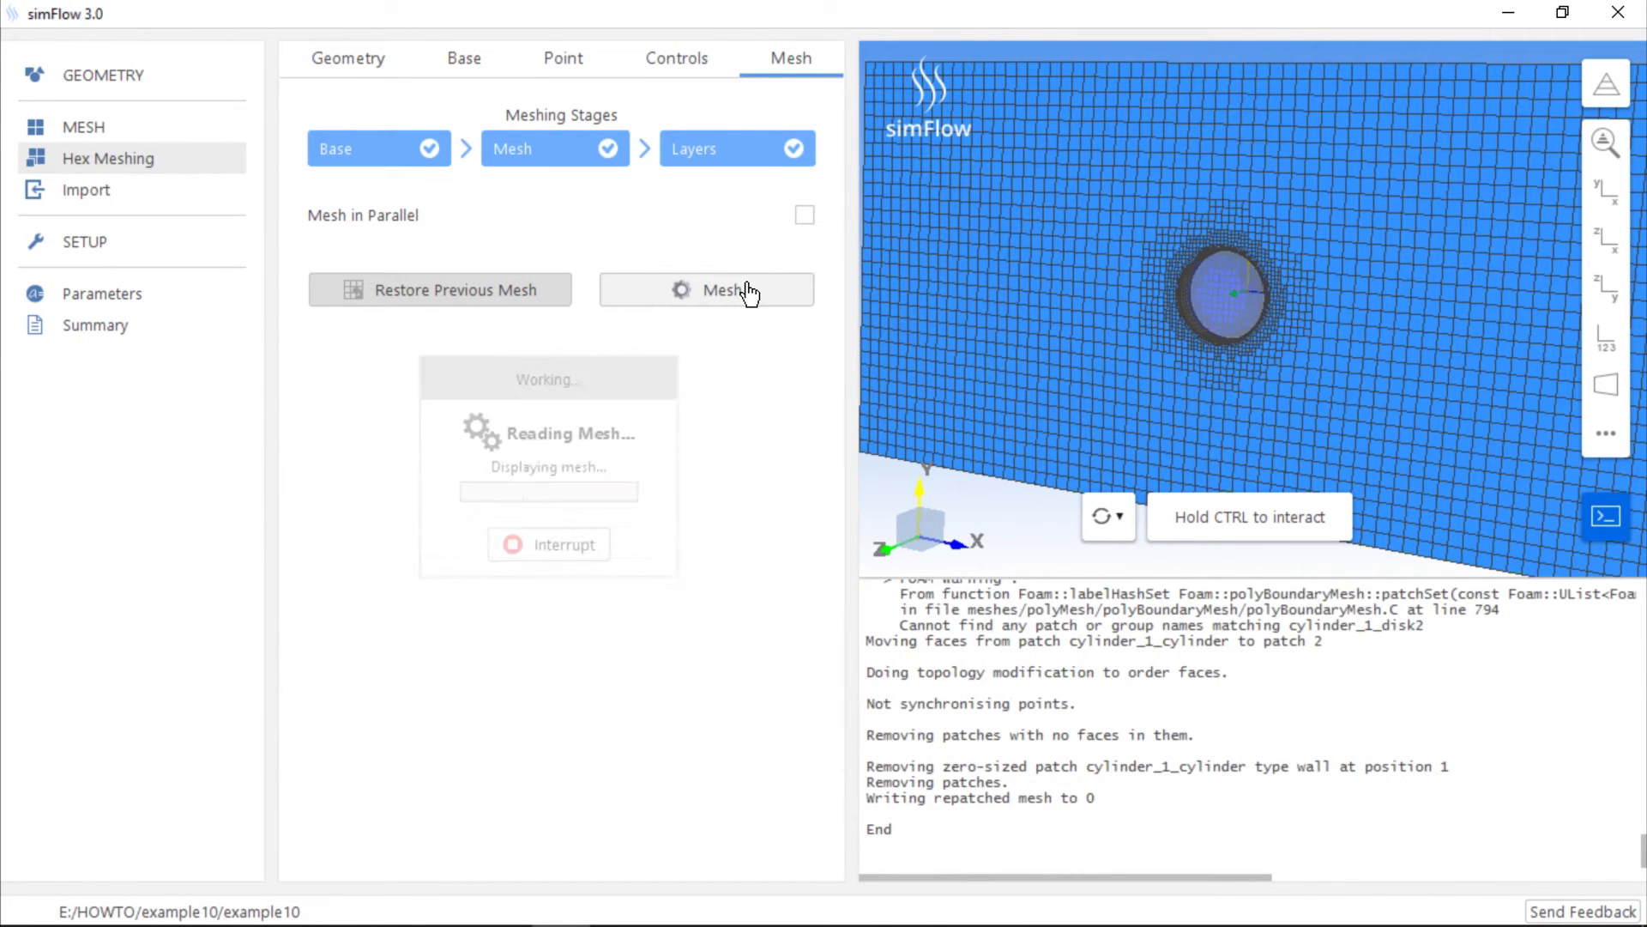
scroll(1187, 322, "up", 5, "ctrl")
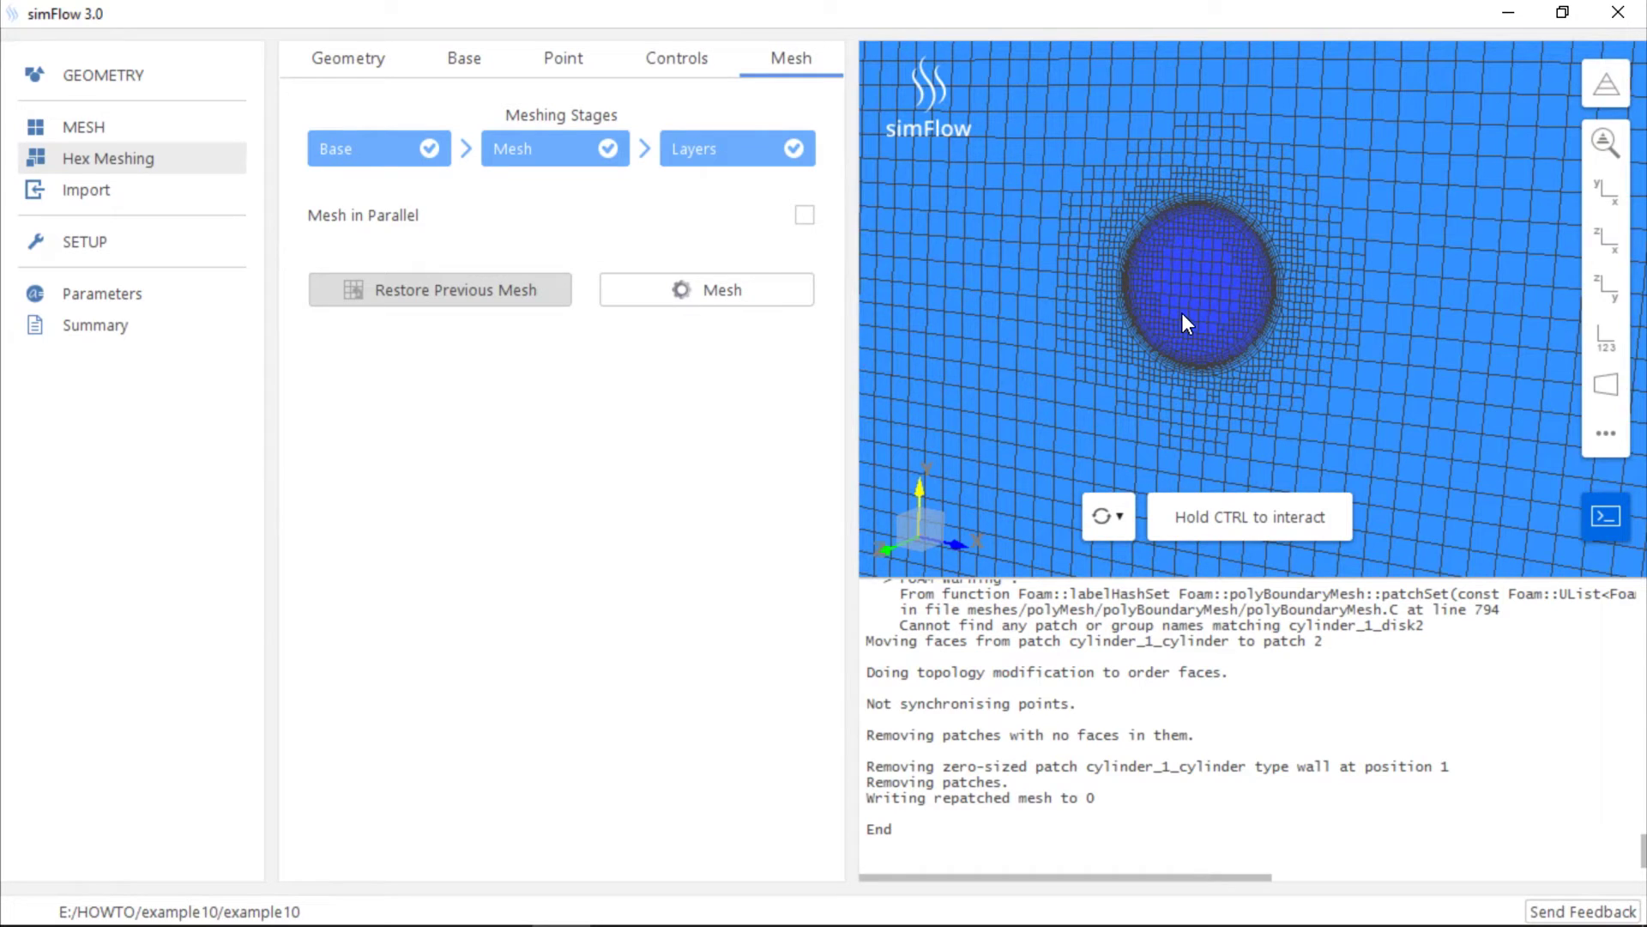
- Make a second sub-region named 'solid' from the default region and set its type to solid
left_click(215, 131)
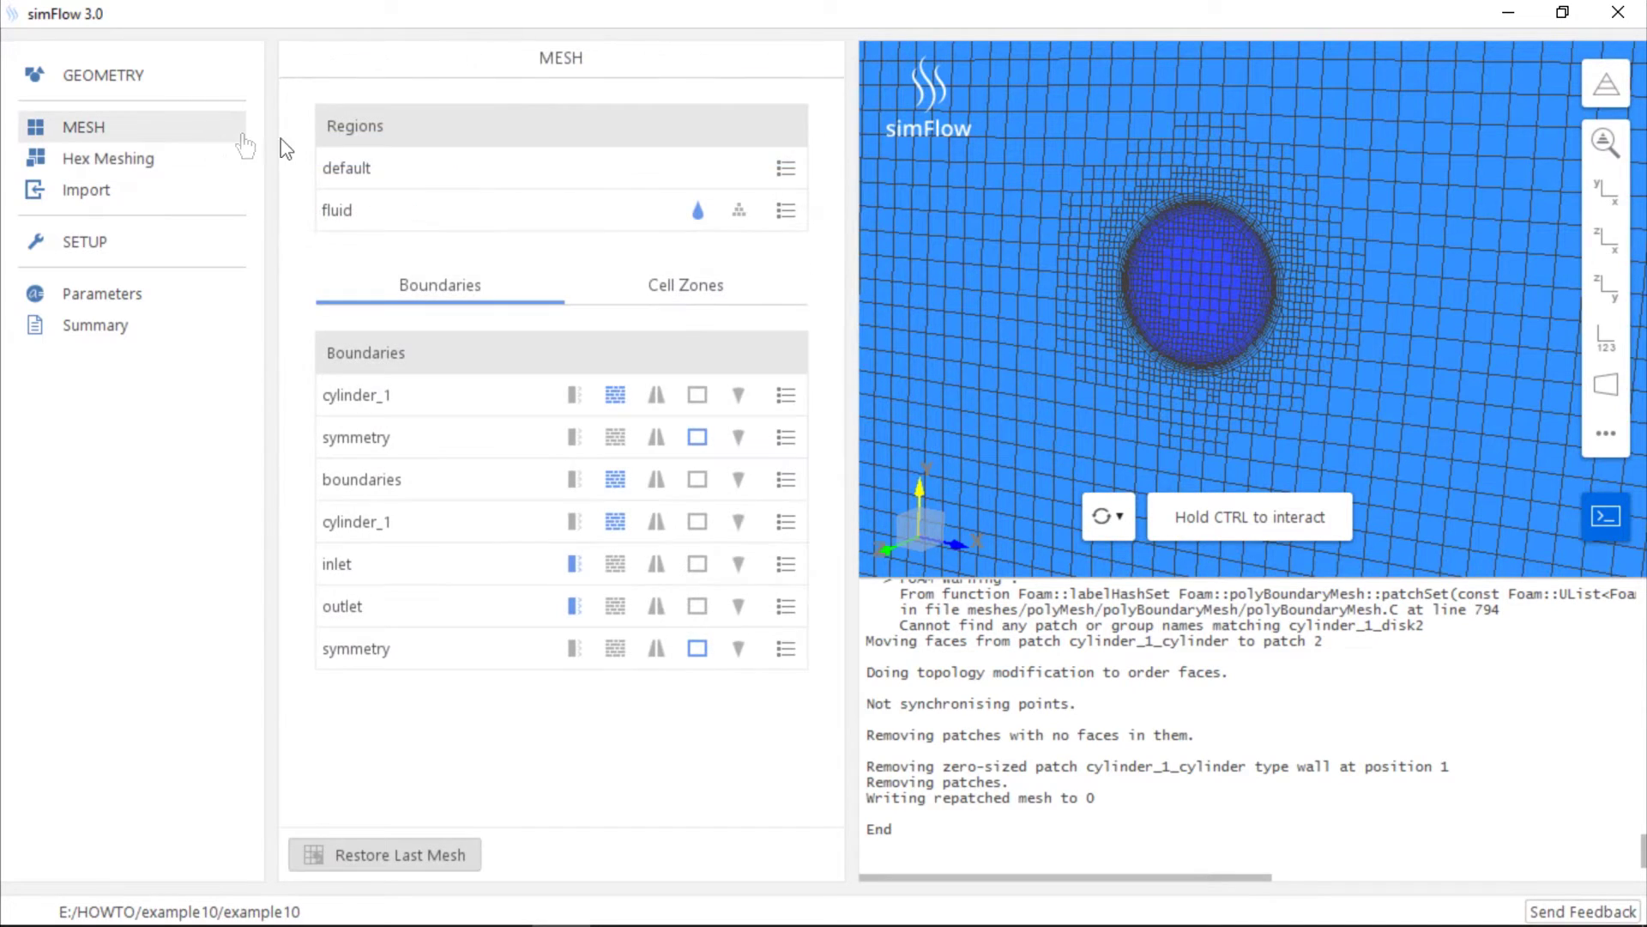
left_click(797, 182)
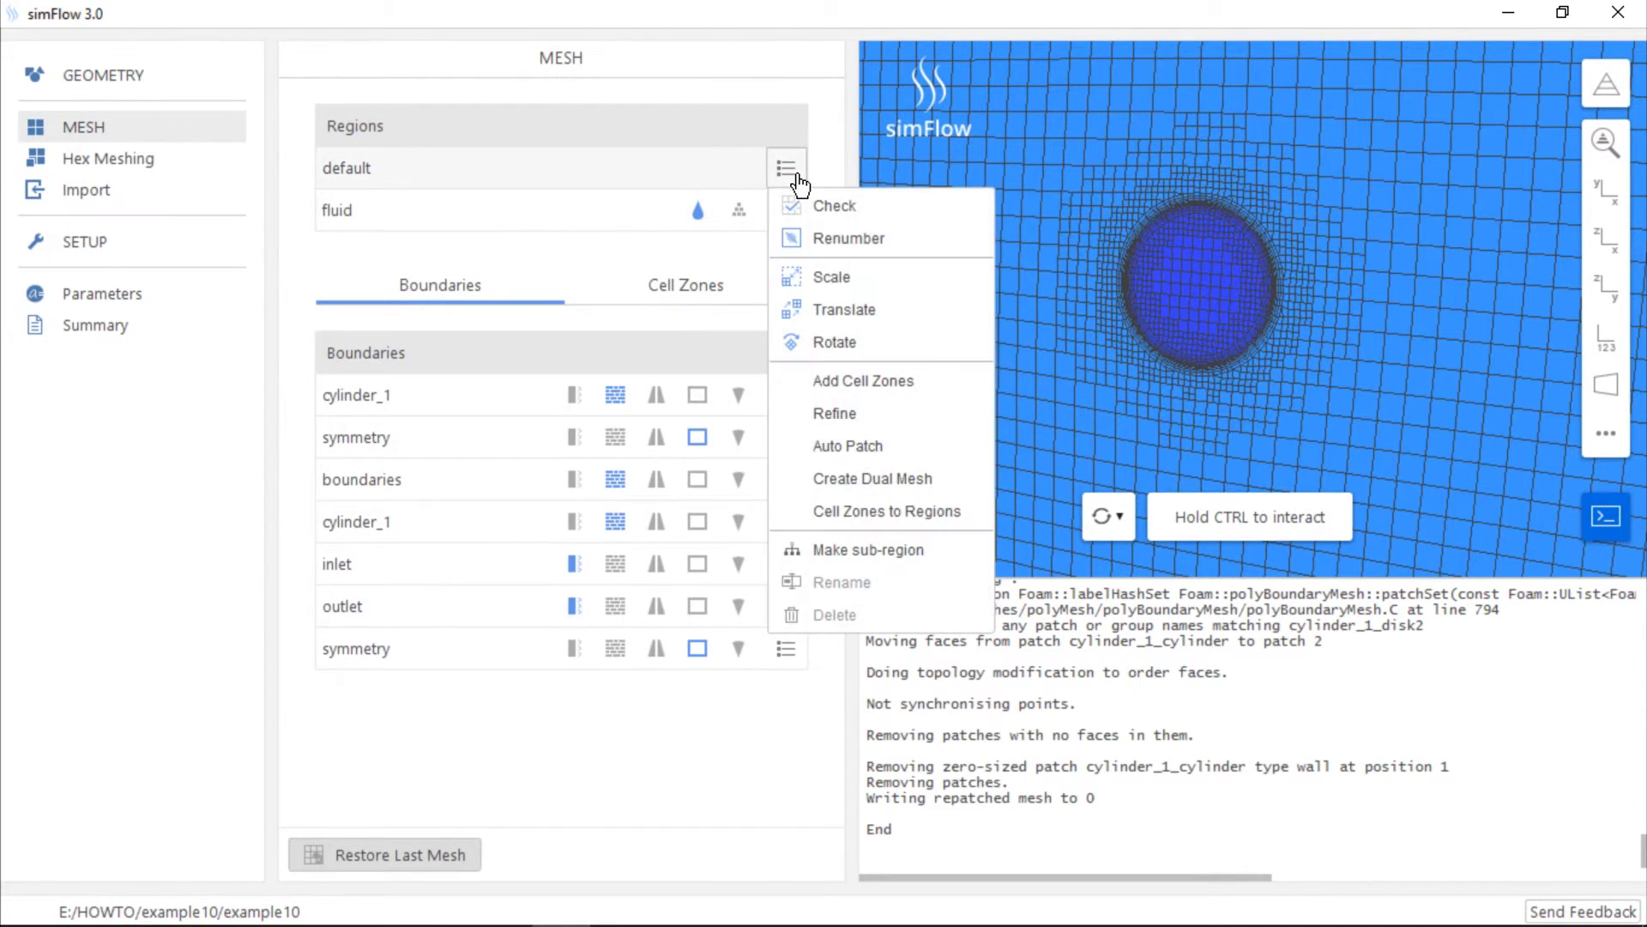
left_click(944, 550)
type("solid")
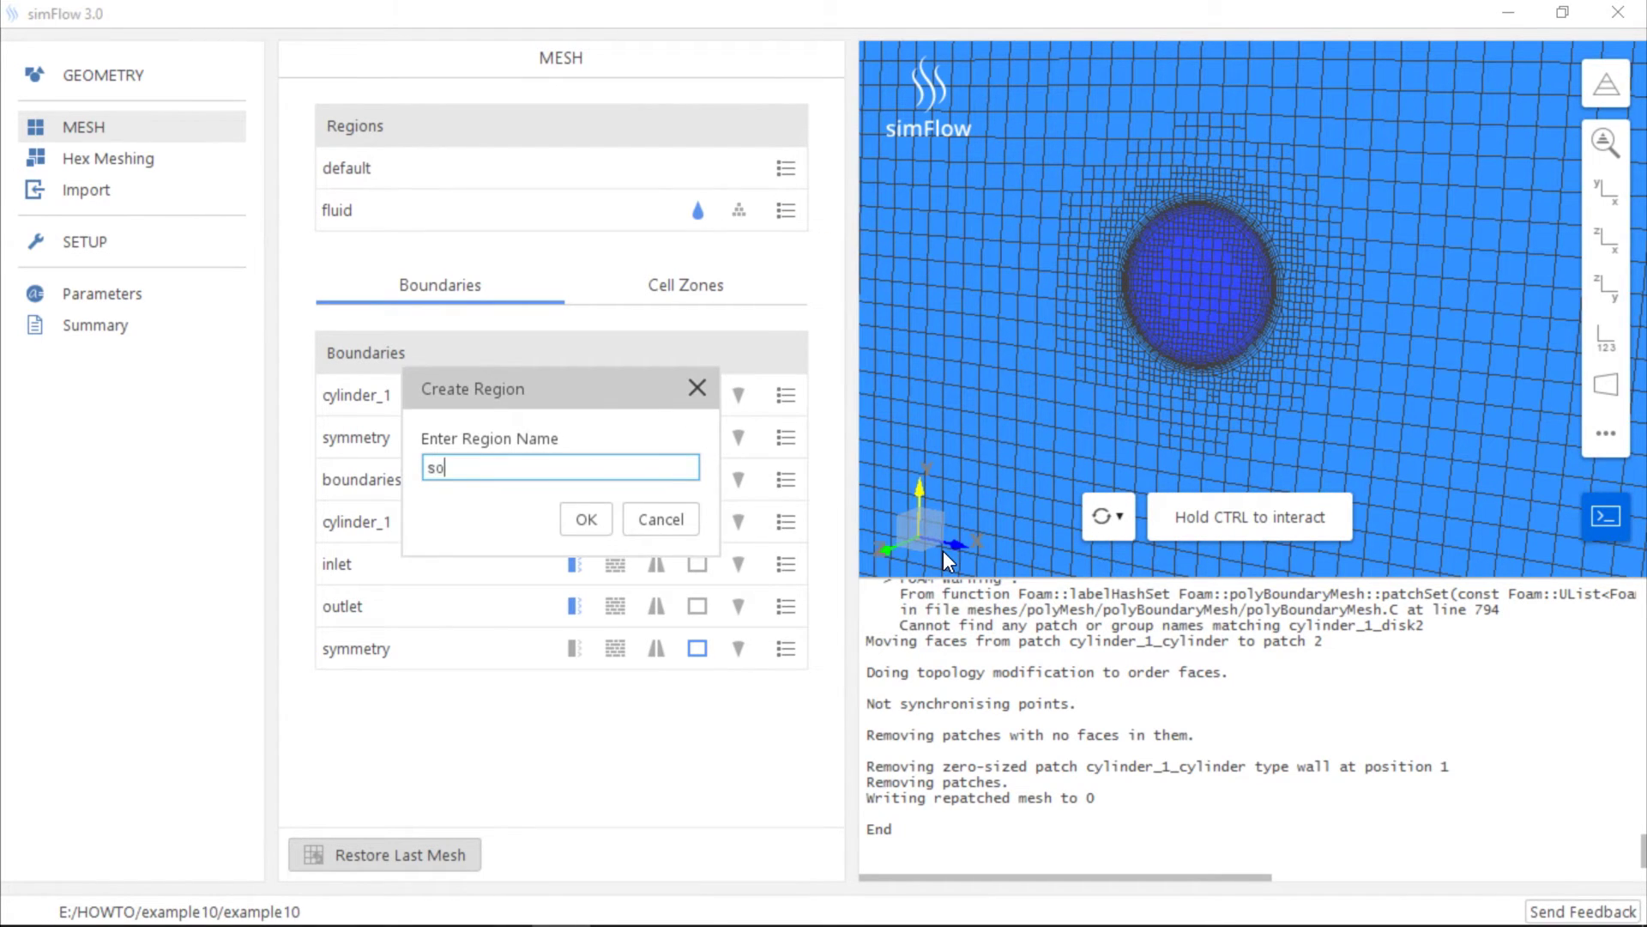
left_click(598, 525)
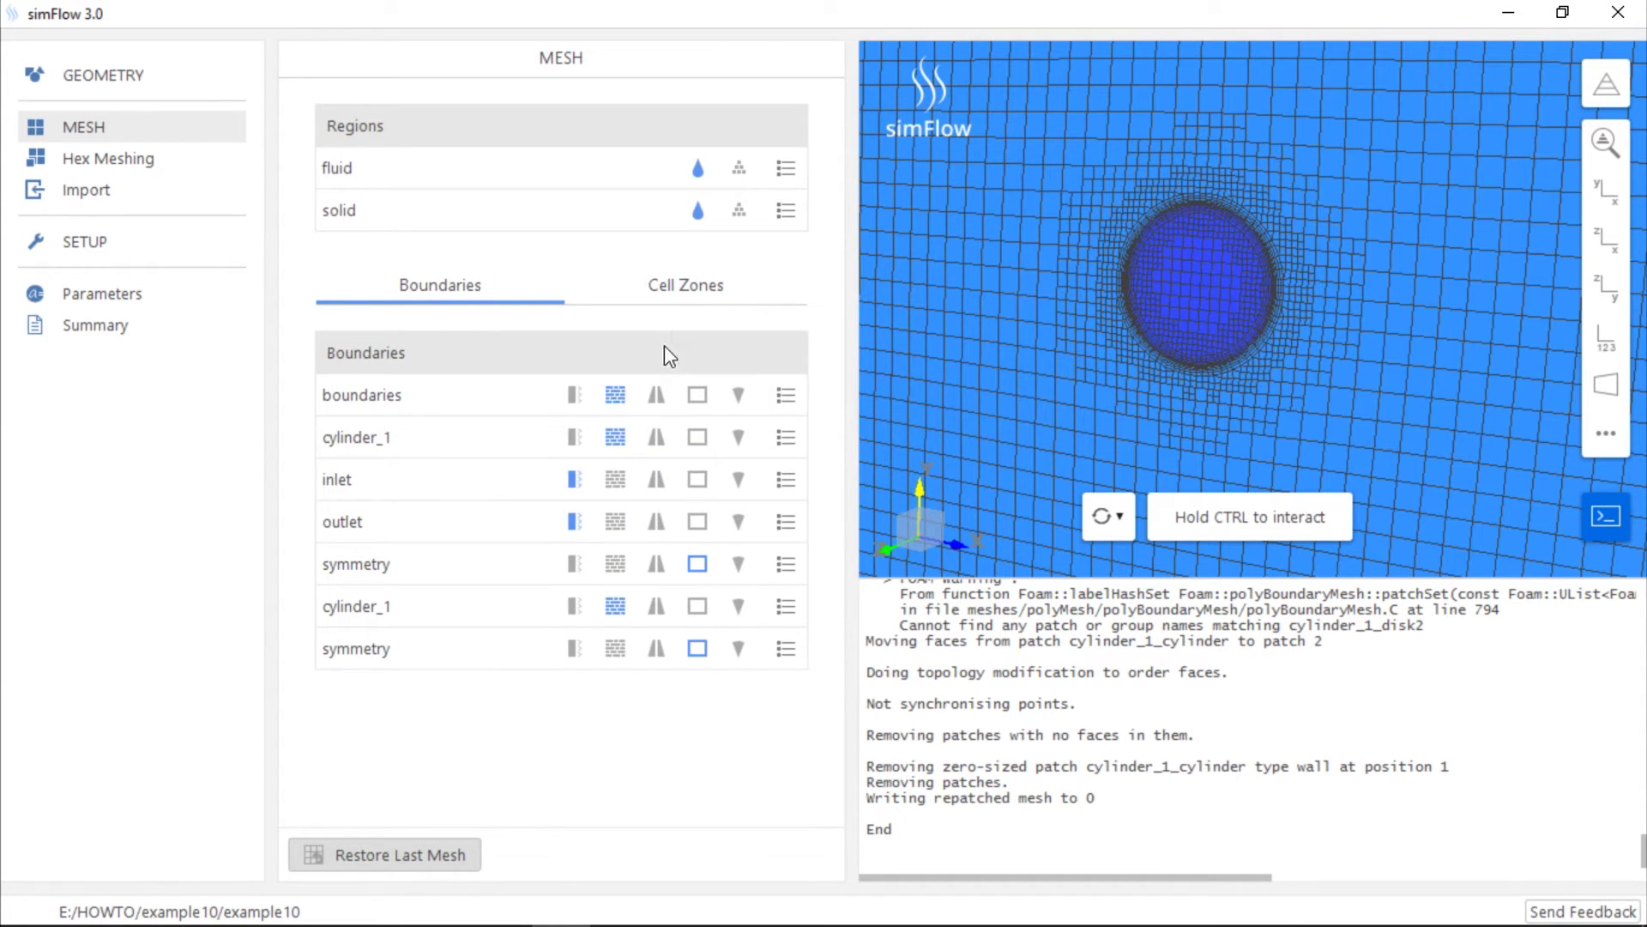
left_click(737, 222)
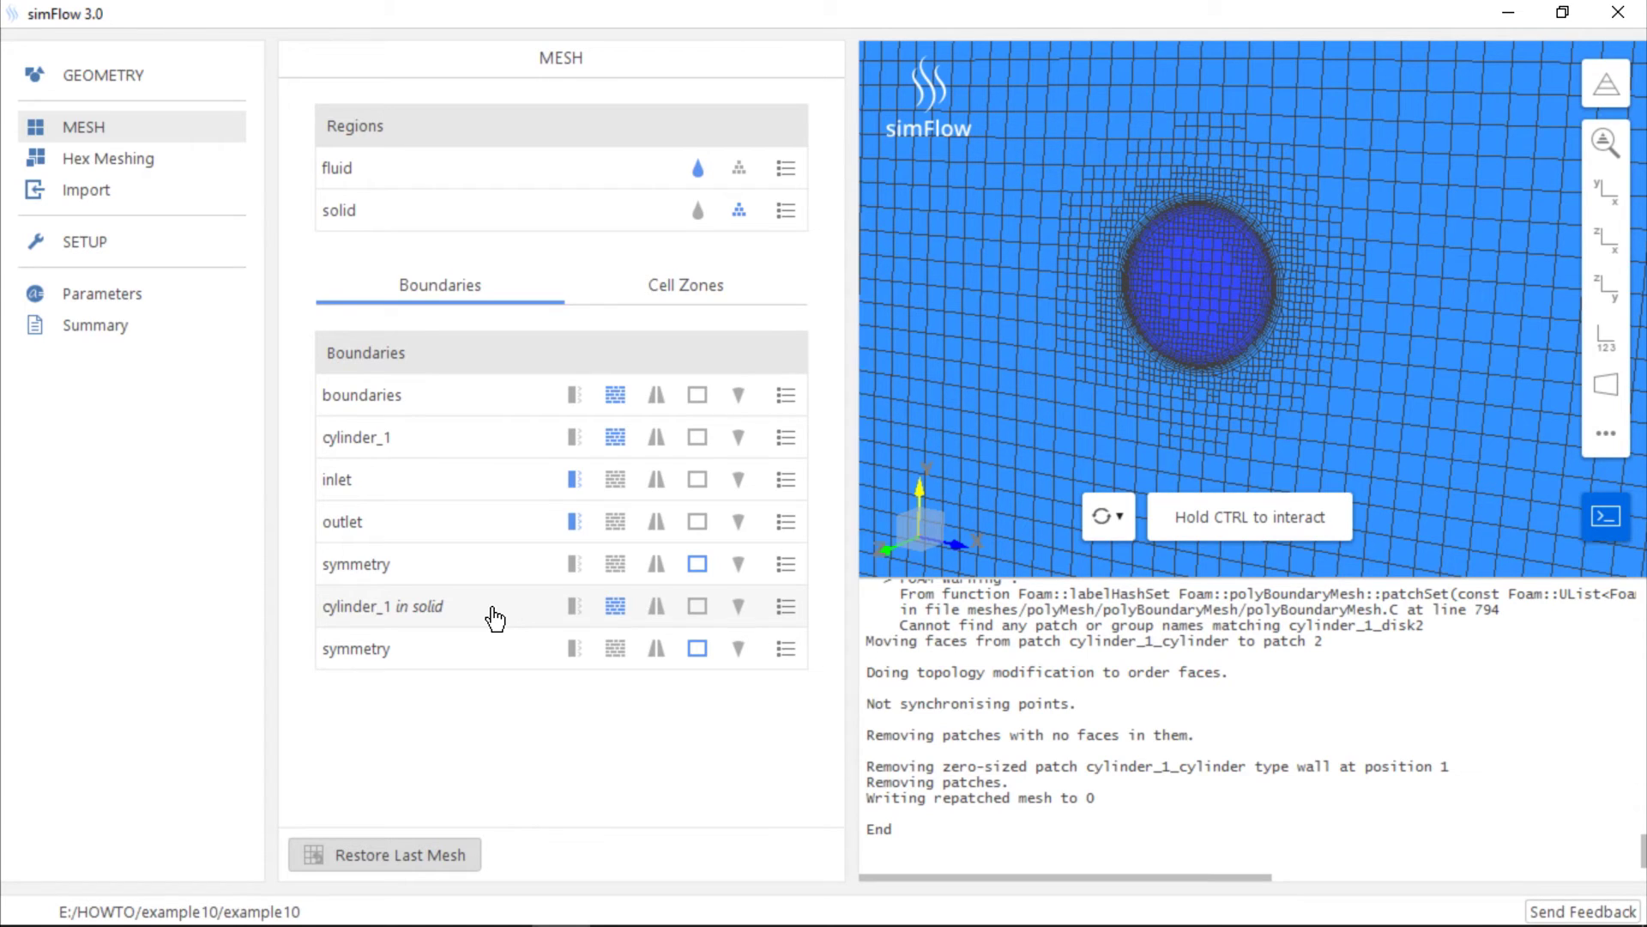
- Couple the fluid and solid cylinder_1 boundaries as a region interface and go to Setup
left_click(495, 446)
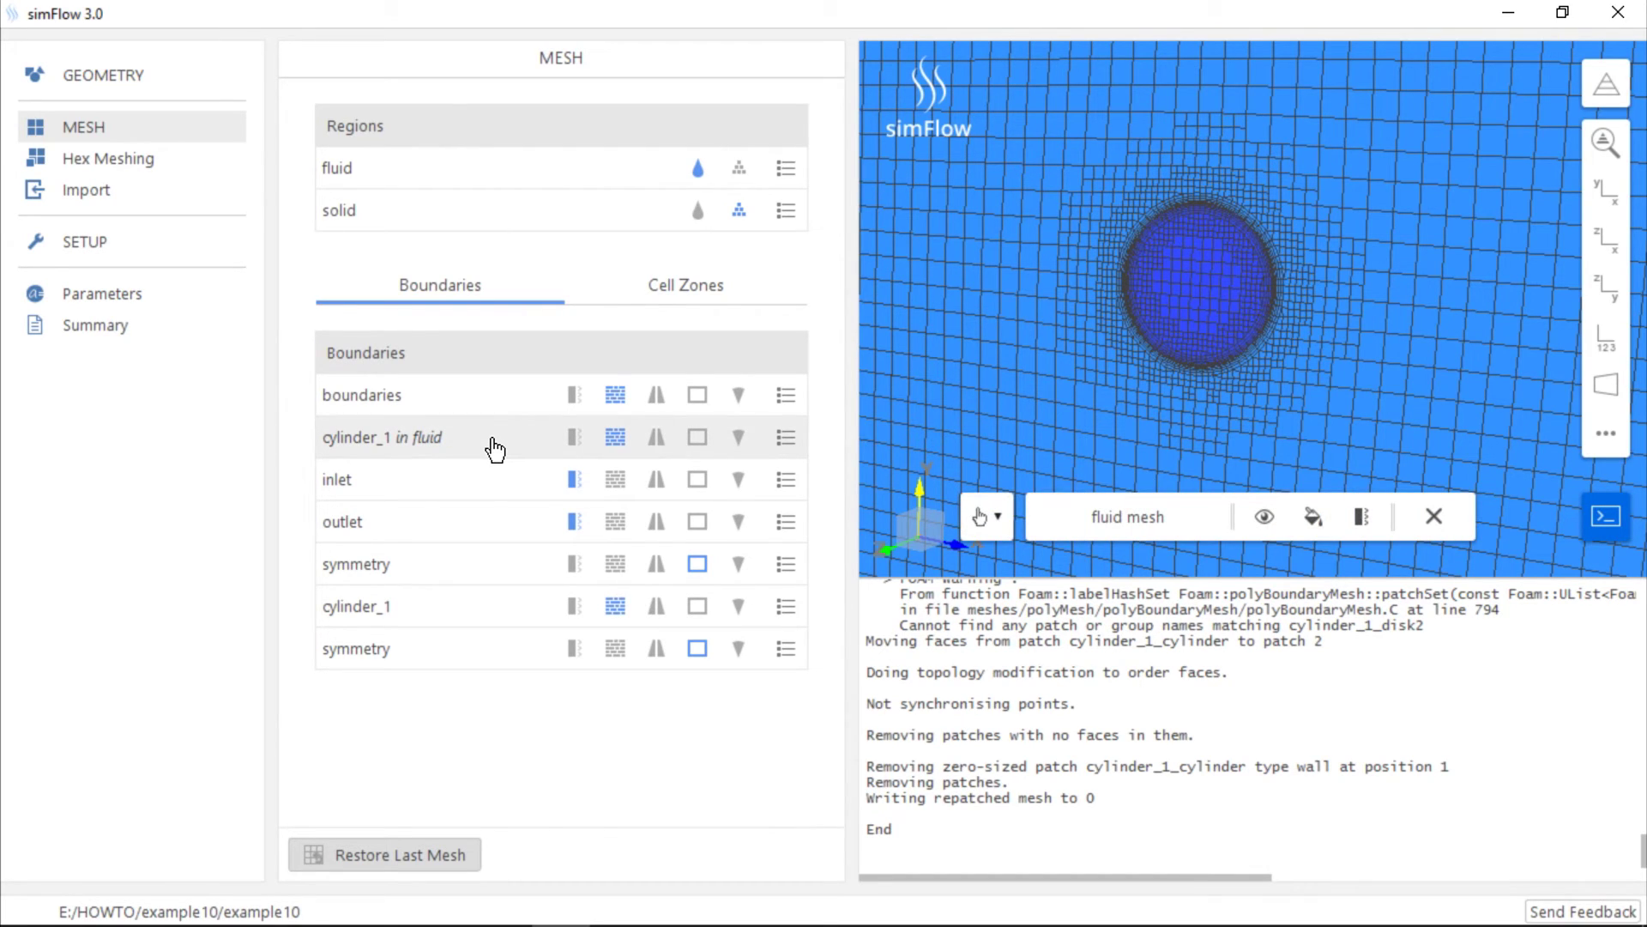
left_click(484, 615, "ctrl")
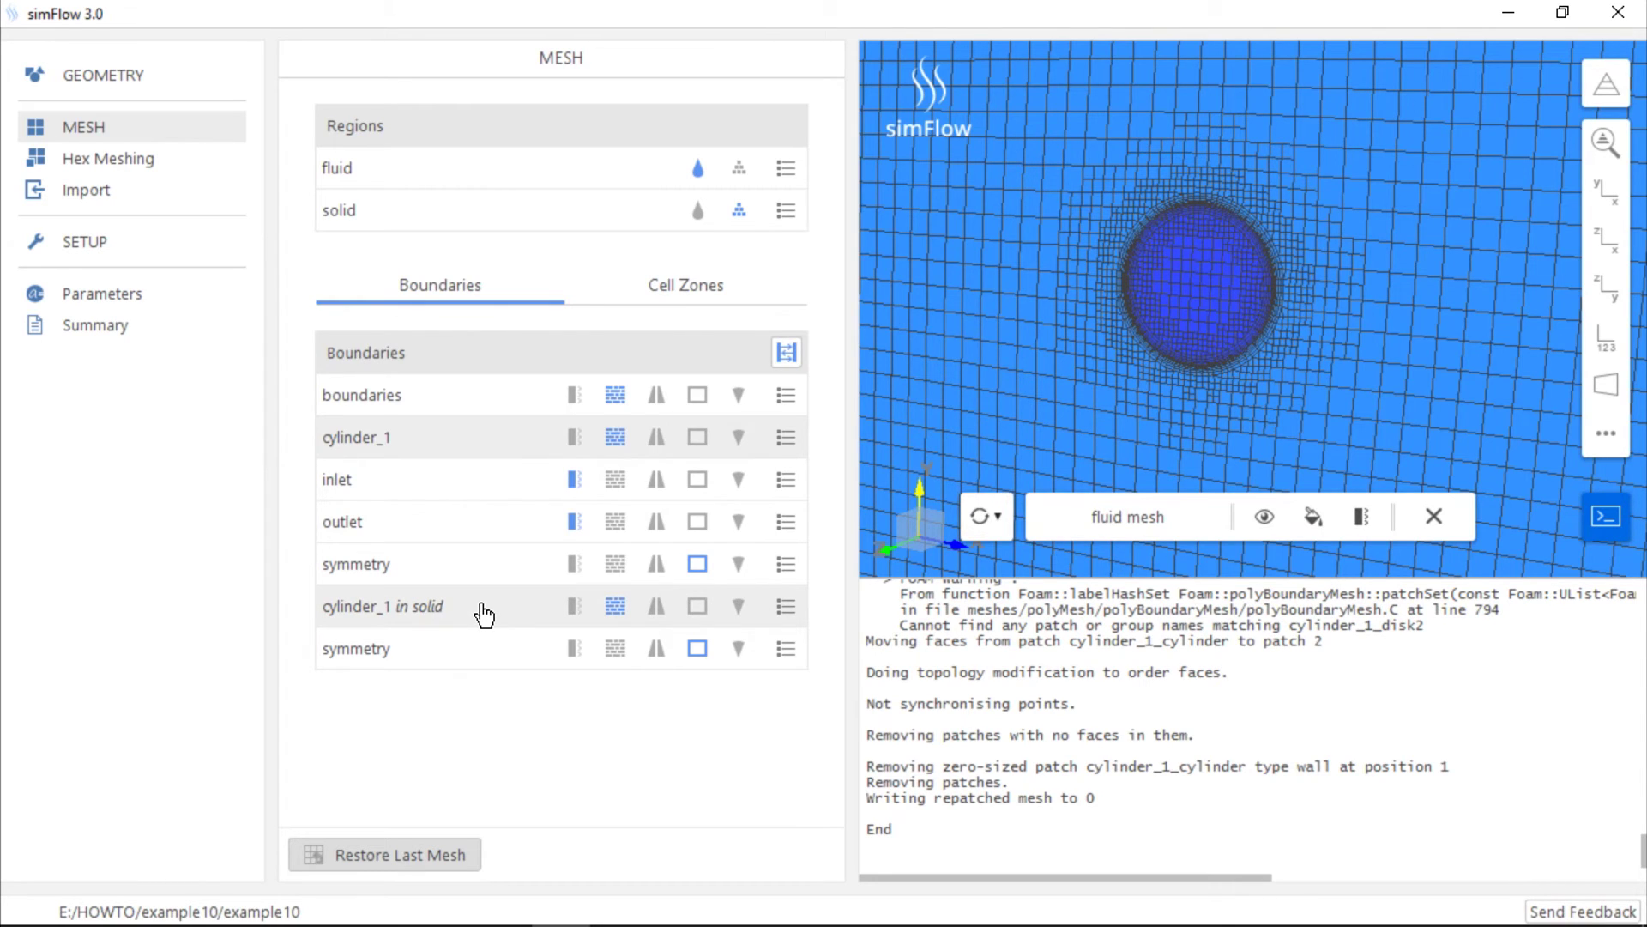
left_click(783, 357)
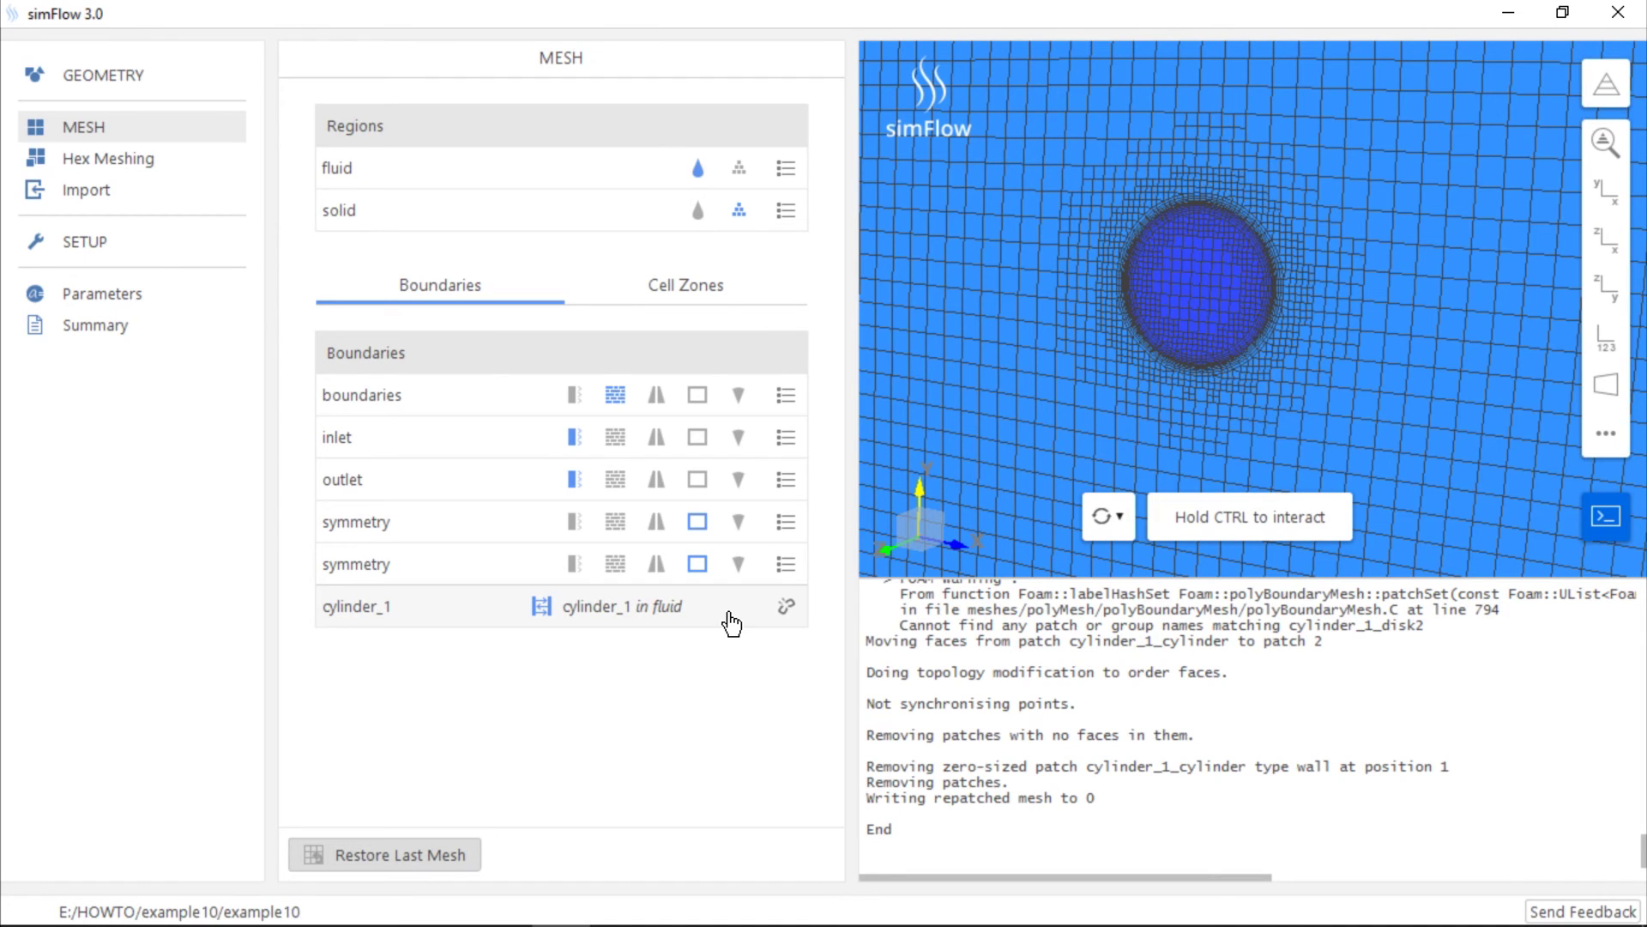
left_click(121, 249)
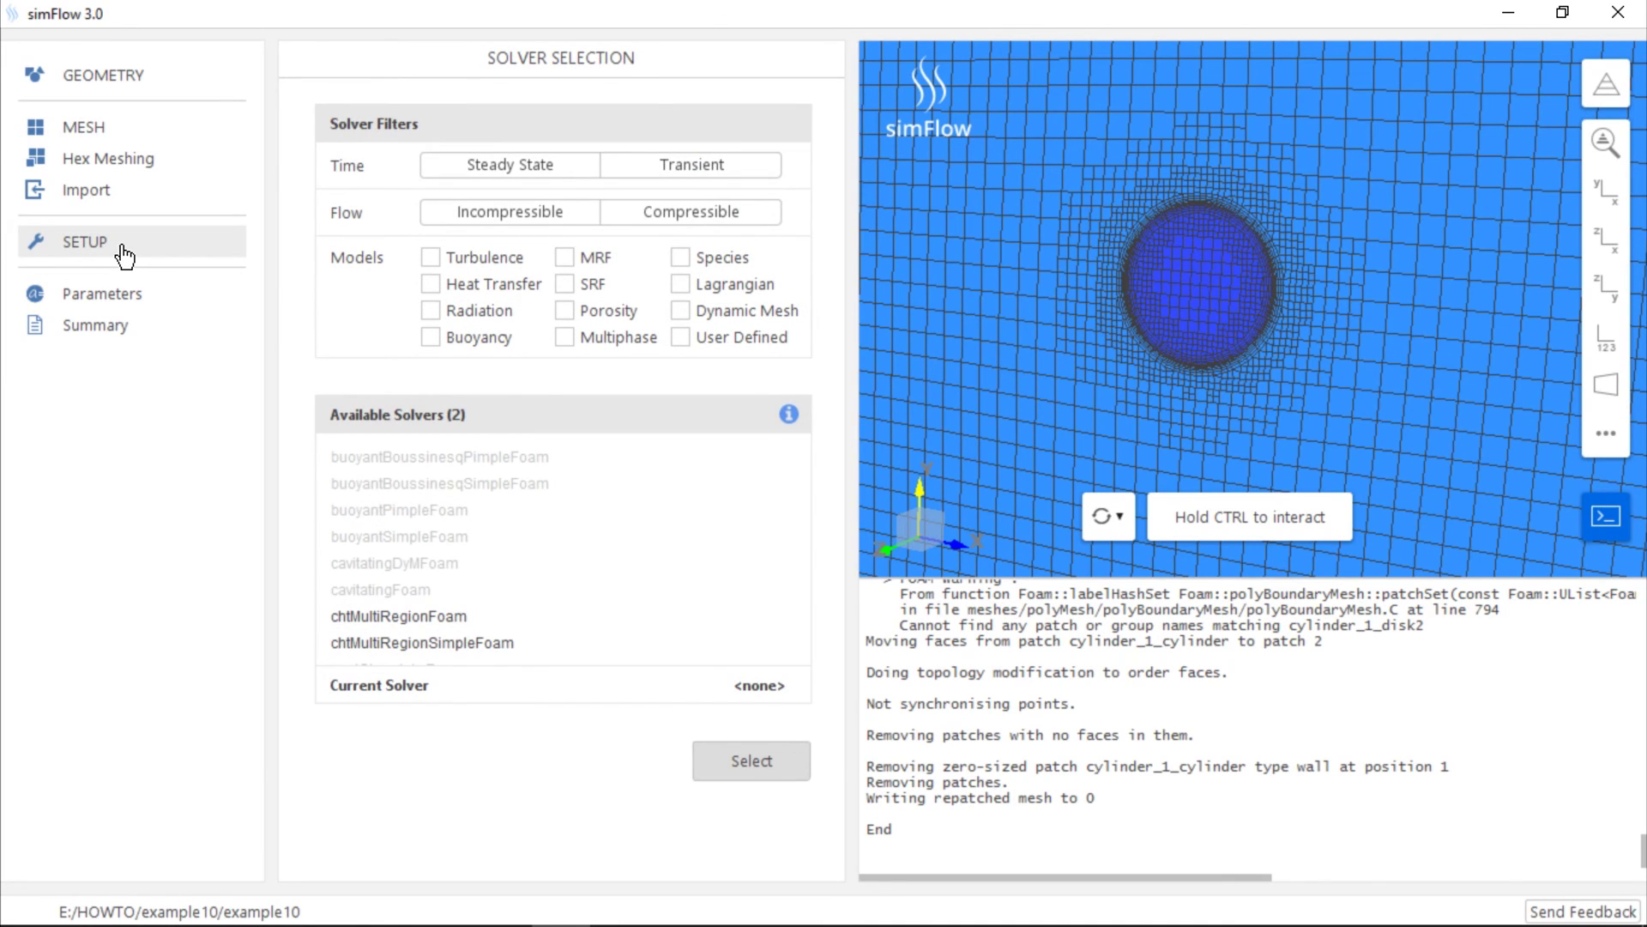
- Select chtMultiRegionFoam from the available solvers
left_click(508, 621)
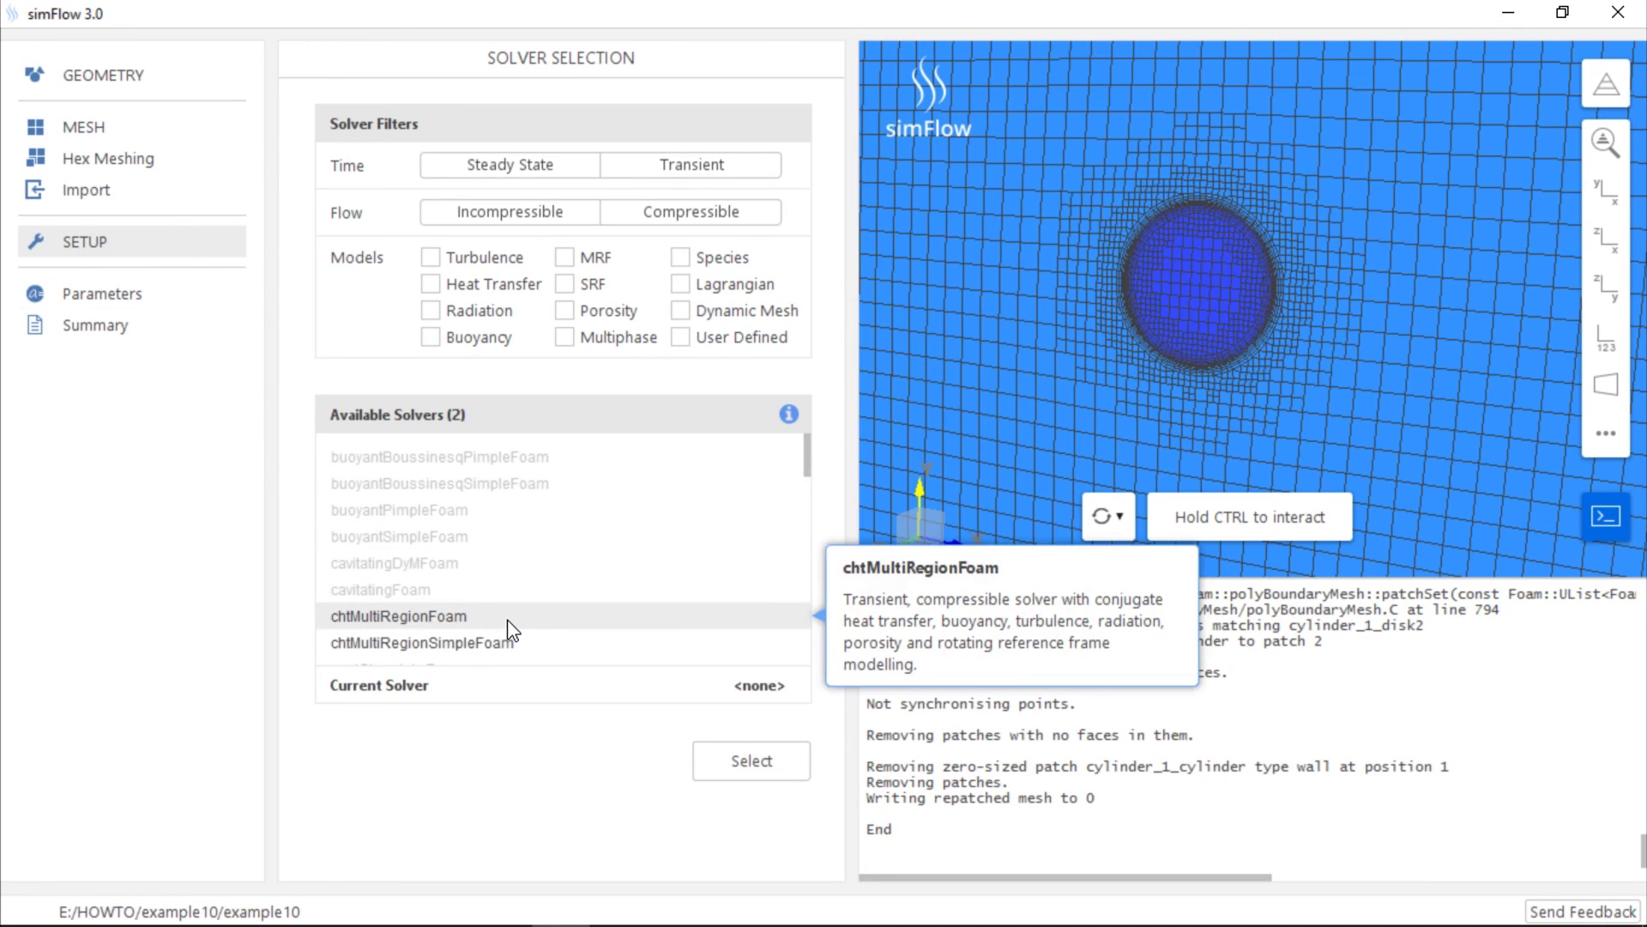
left_click(763, 764)
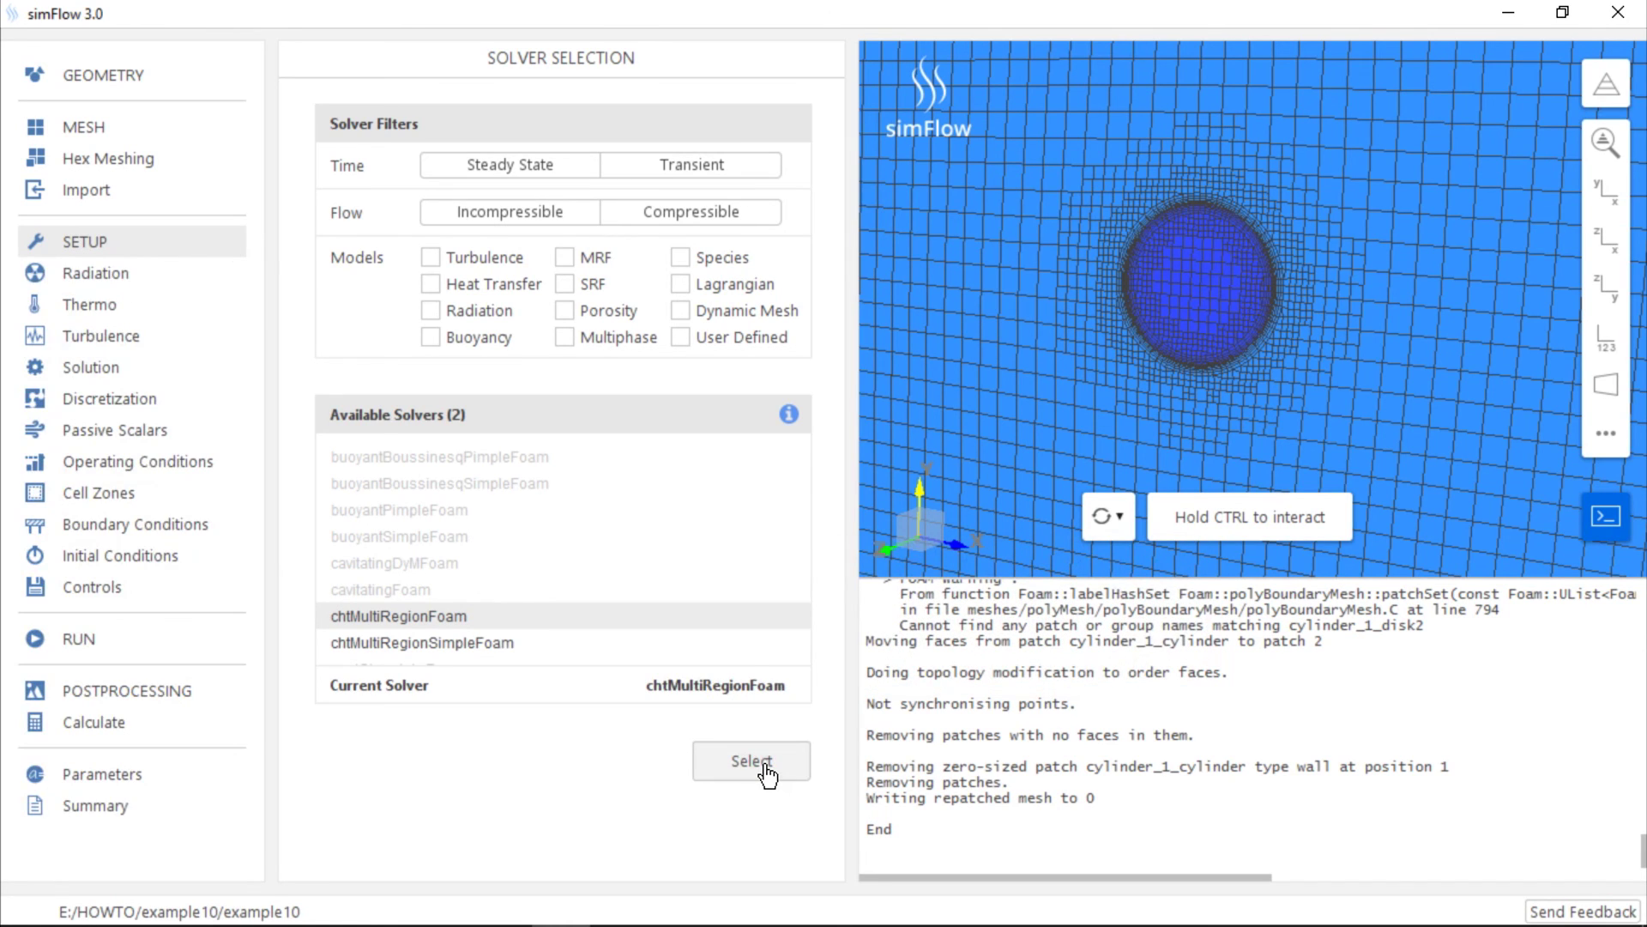